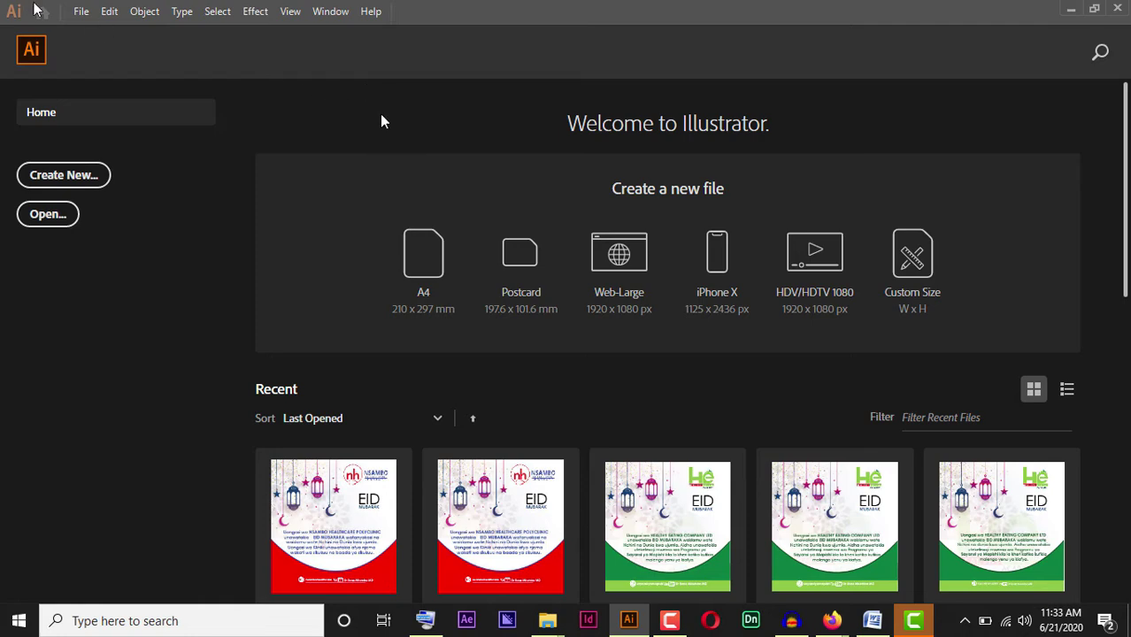
Start setting up a new document and name it POSTER.
click(81, 12)
click(80, 11)
click(81, 11)
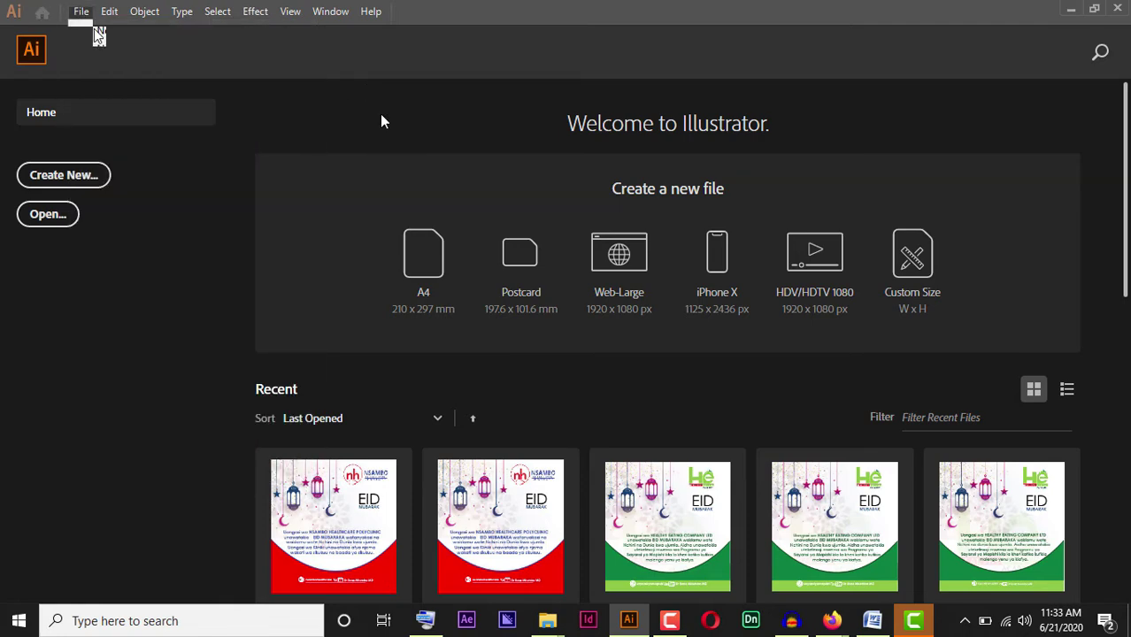
click(80, 11)
click(112, 31)
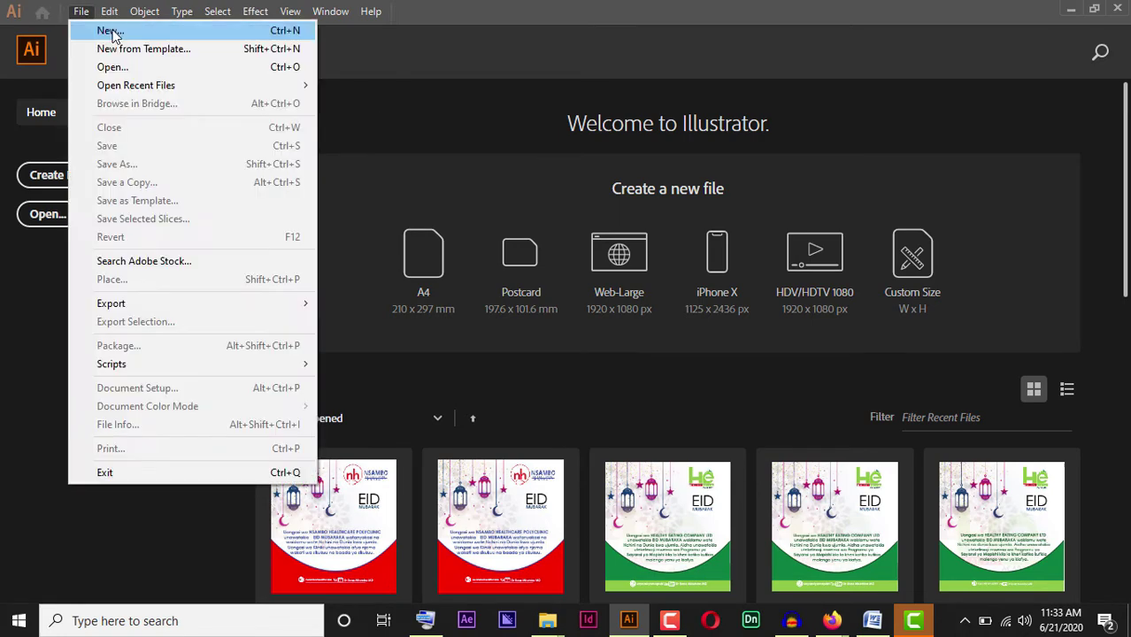
click(113, 31)
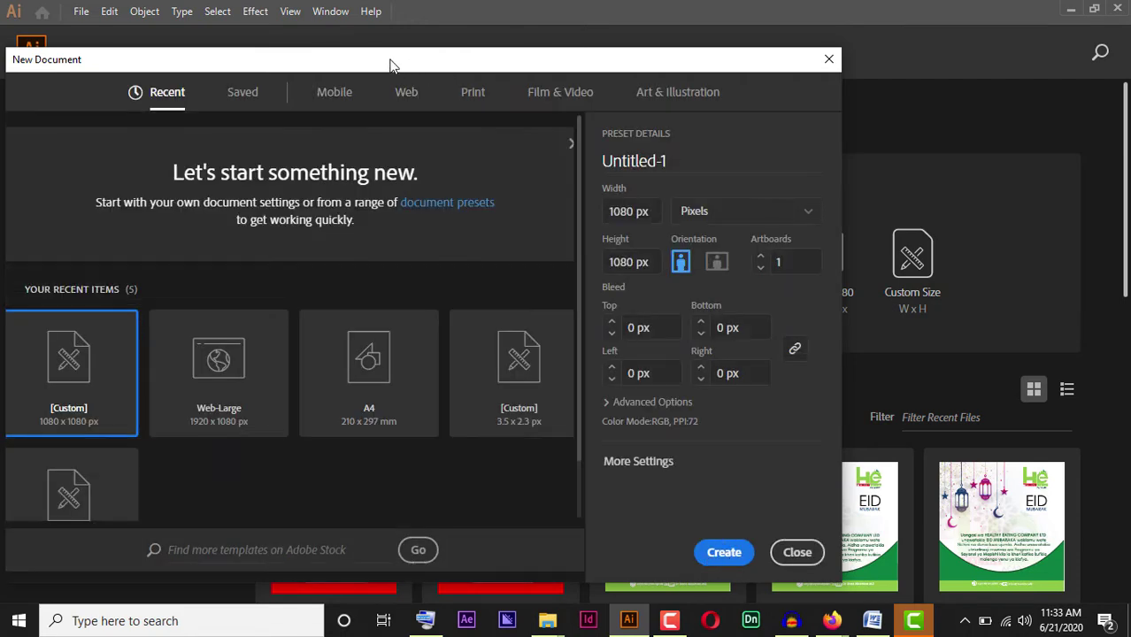
drag(393, 65, 485, 59)
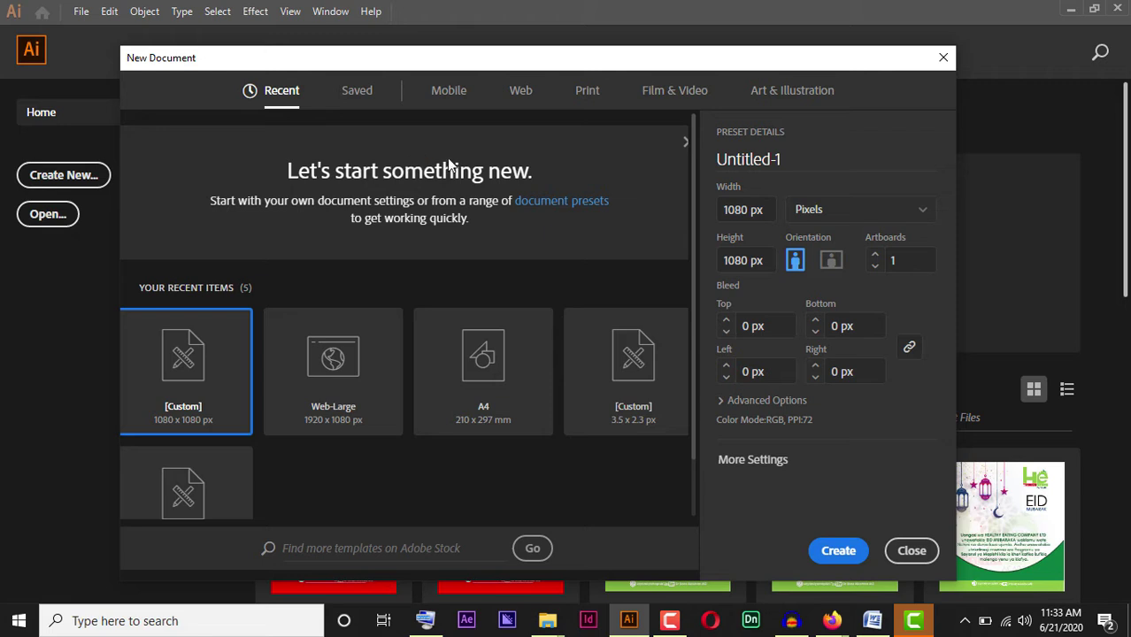
click(791, 163)
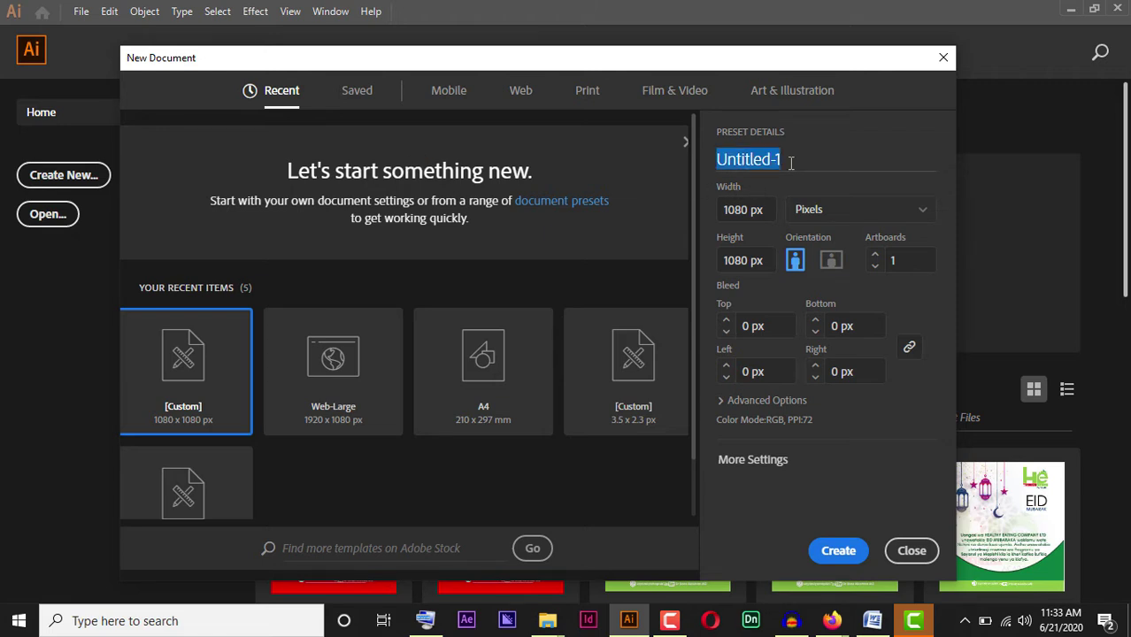
click(792, 162)
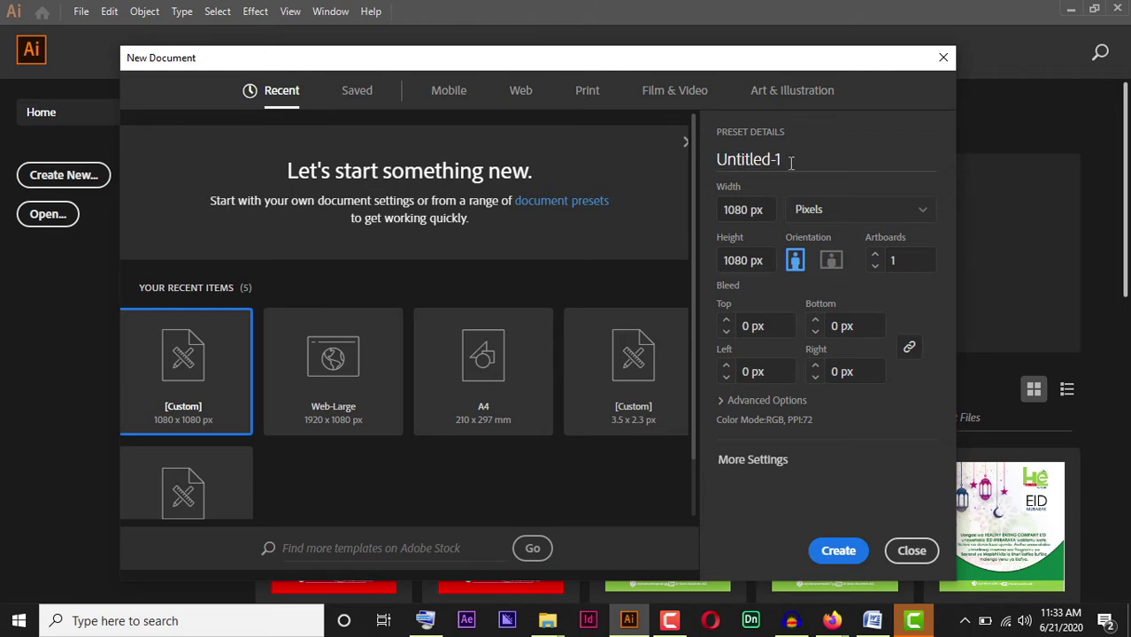
double_click(792, 161)
text(UDS)
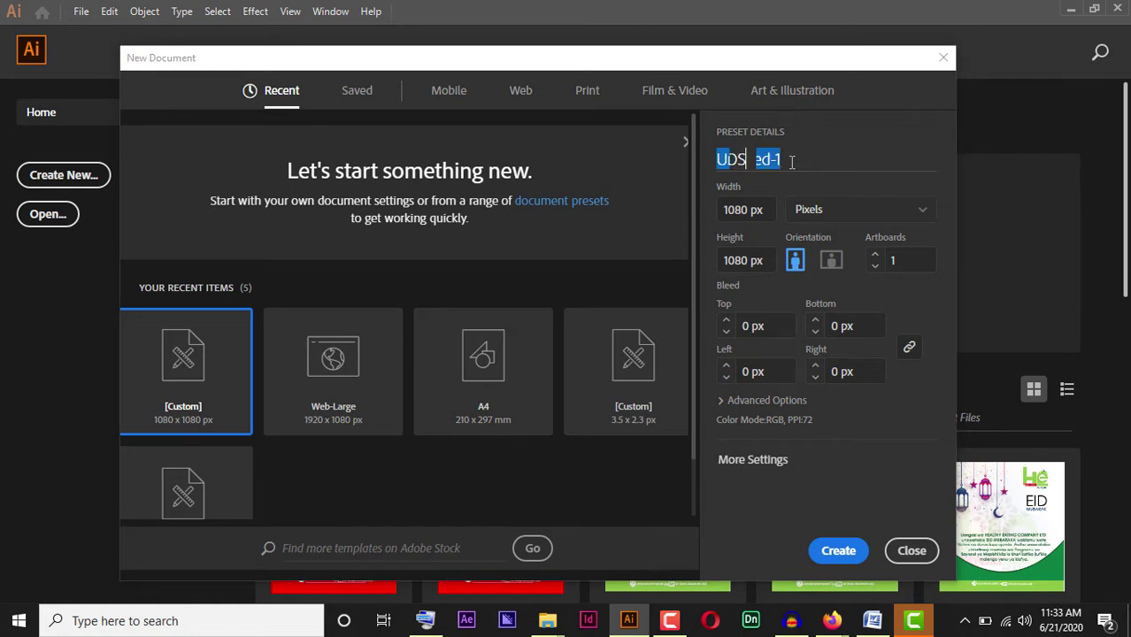
text(TER)
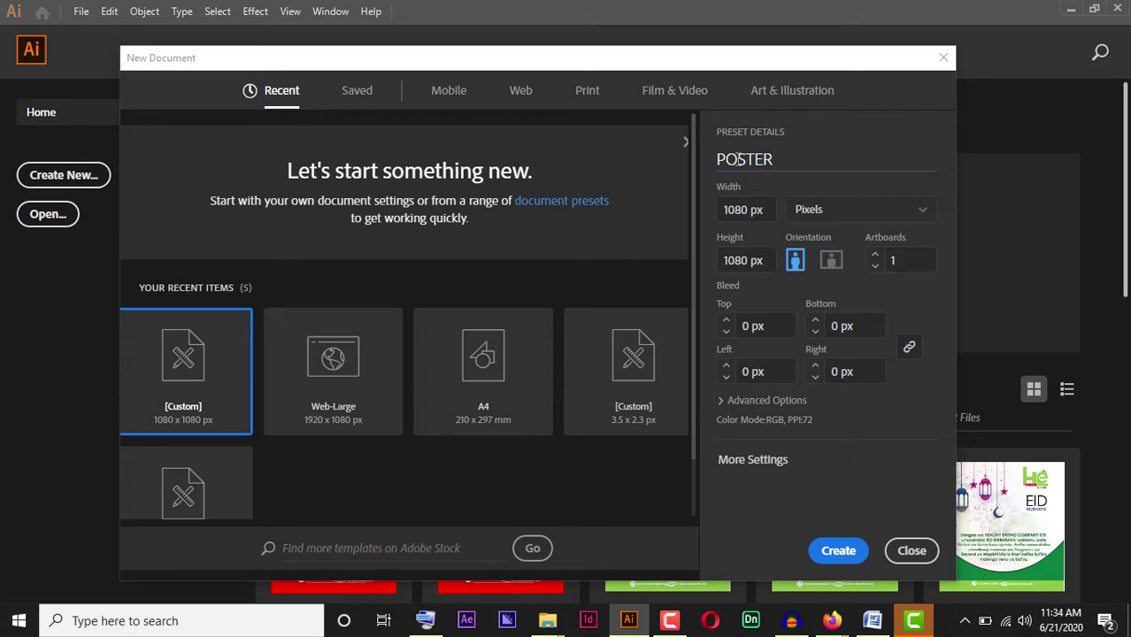
click(851, 210)
double_click(724, 207)
click(735, 207)
drag(756, 209, 715, 205)
drag(763, 258, 706, 257)
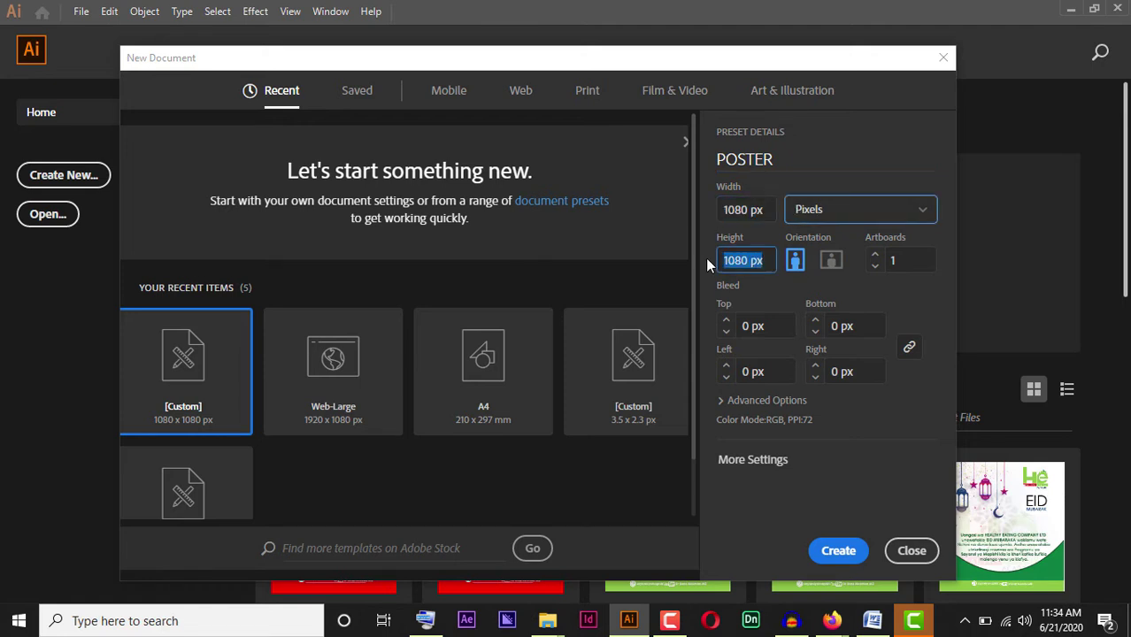
click(734, 207)
key(Tab)
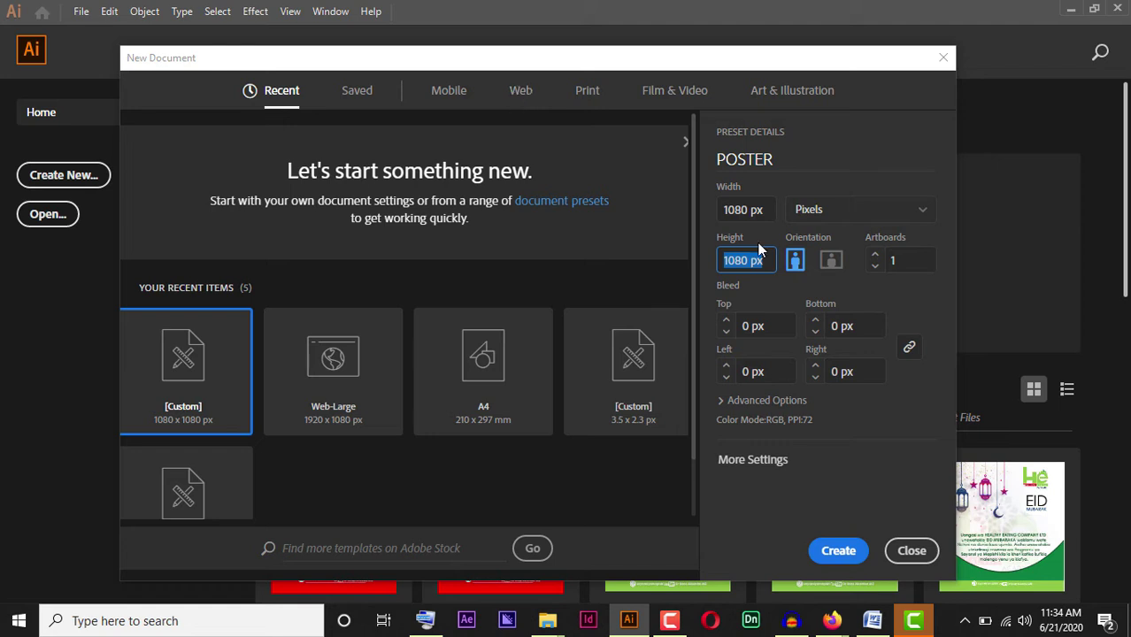
Switch to the Web document presets and set the size to 1080 px wide by 1080 px high.
click(520, 92)
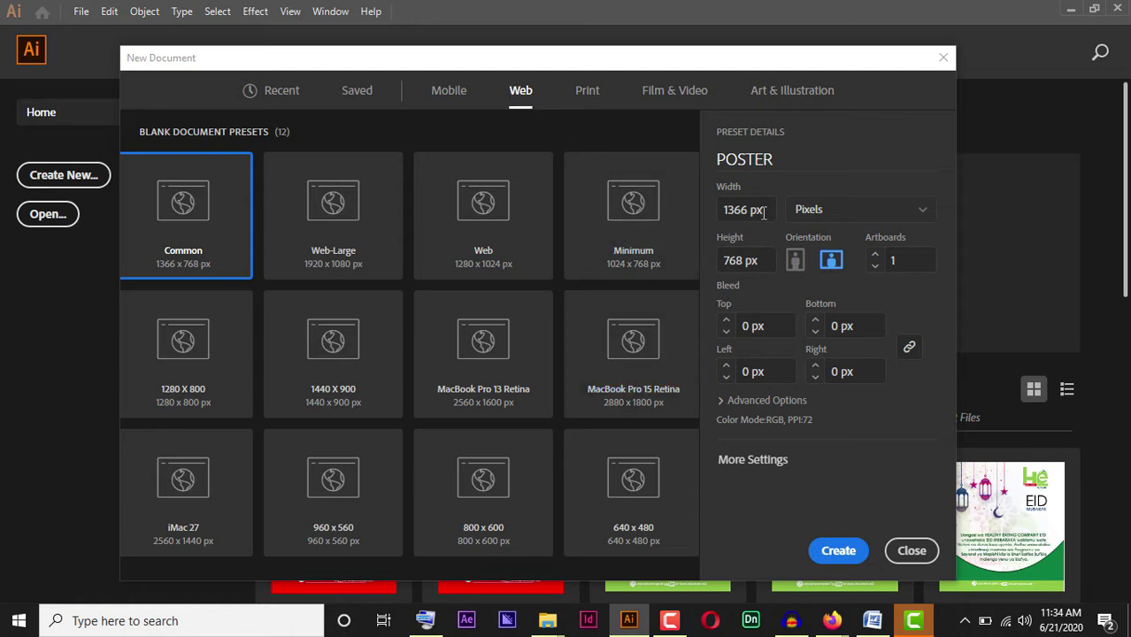
drag(748, 211, 715, 221)
text(1080)
drag(756, 264, 717, 266)
text(18000)
key(BackSpace)
key(BackSpace)
text(00)
key(BackSpace)
key(BackSpace)
text(080)
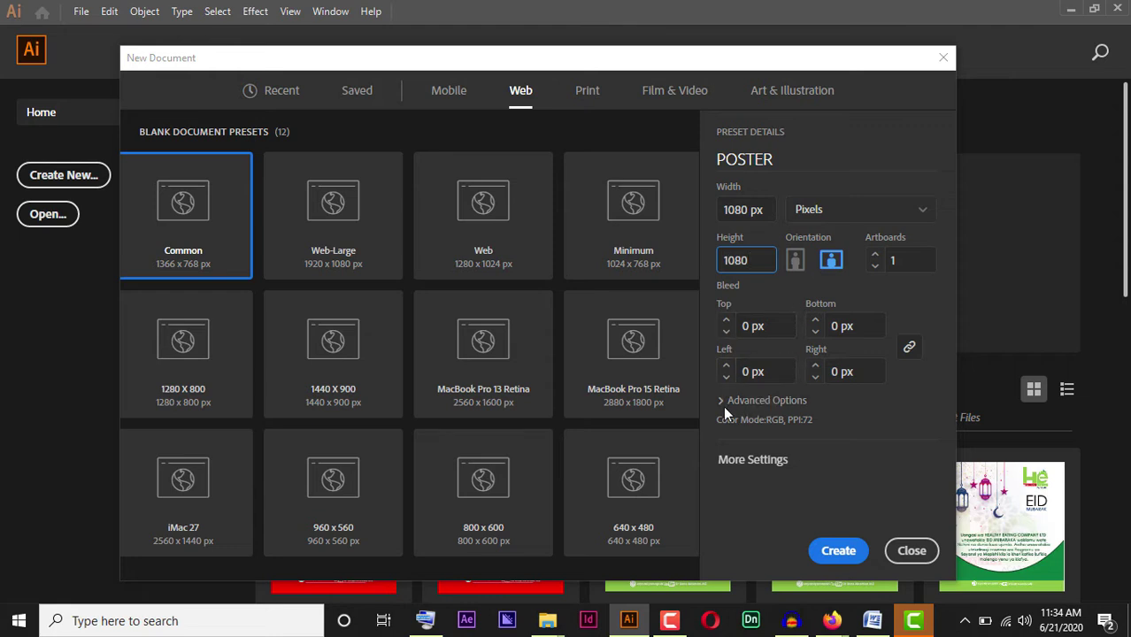
key(Tab)
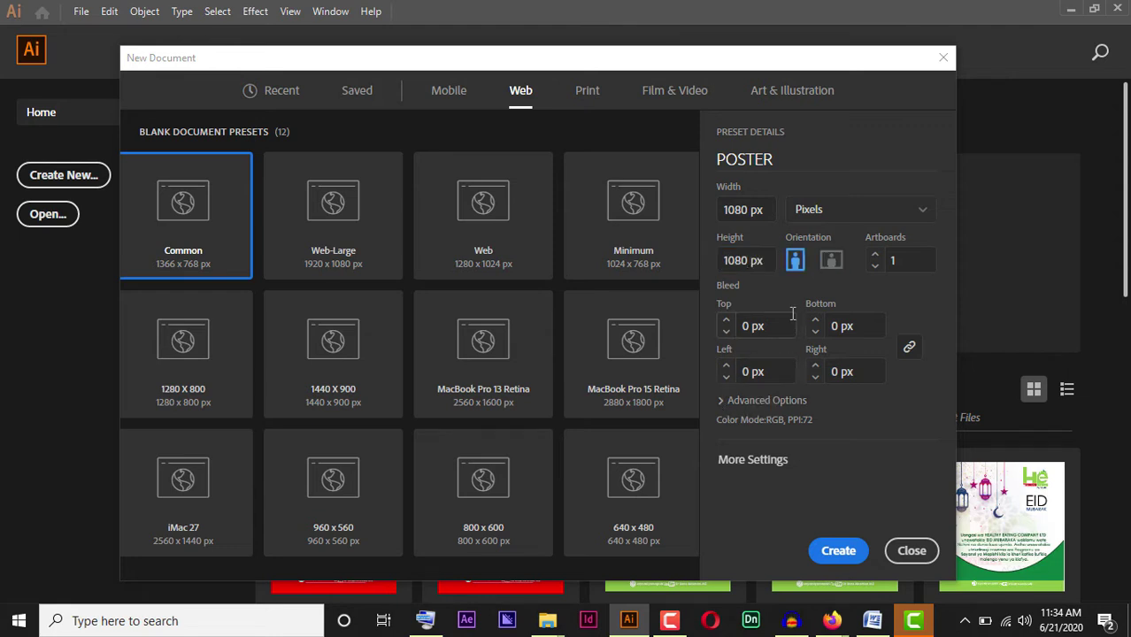
Set the raster effects resolution to Medium (150 ppi) in the advanced options and create the document.
click(721, 403)
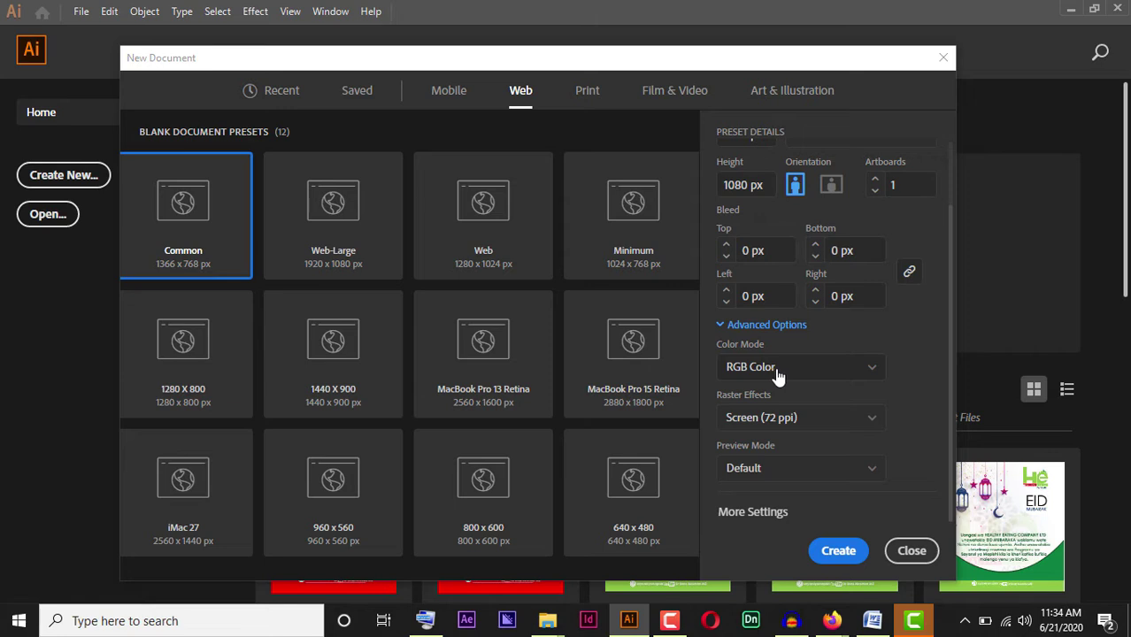
click(859, 423)
click(827, 475)
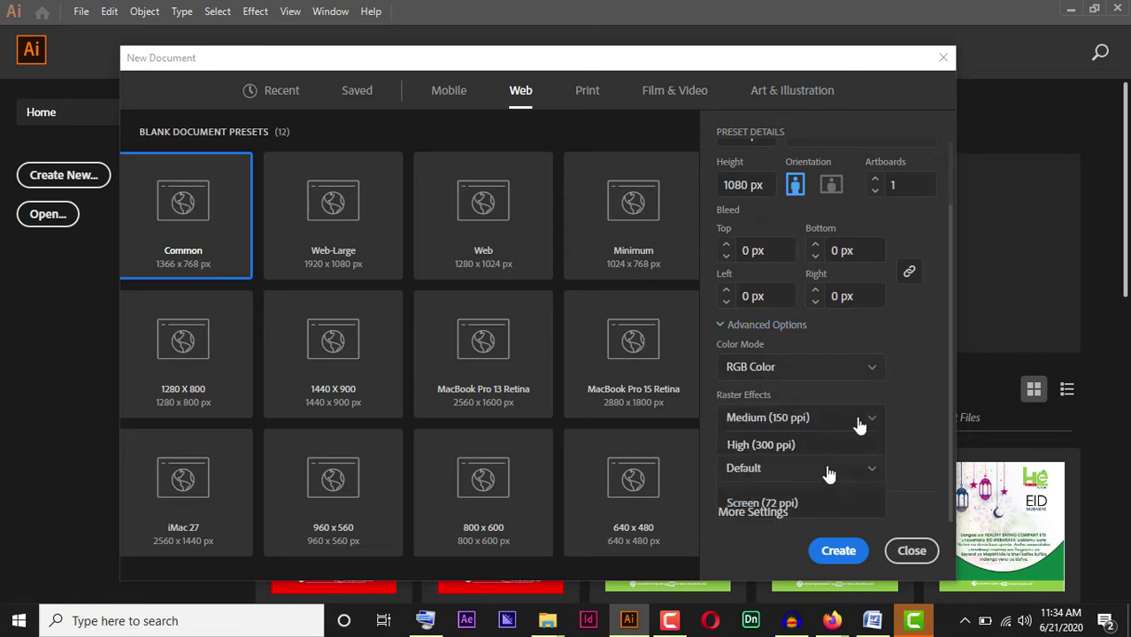
click(837, 408)
click(842, 473)
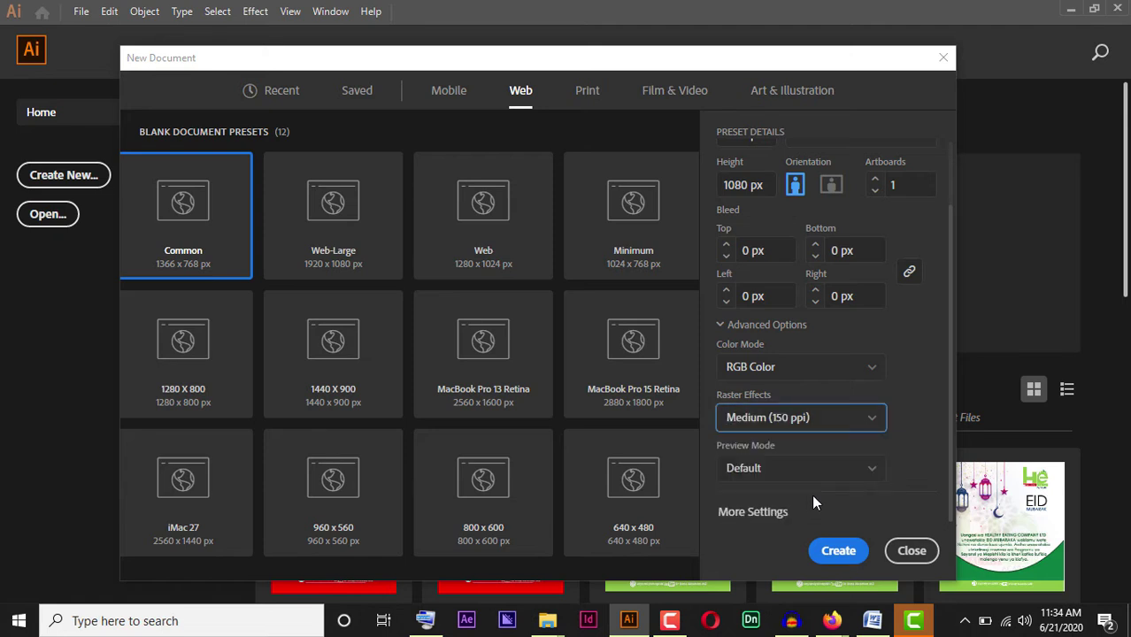
click(768, 513)
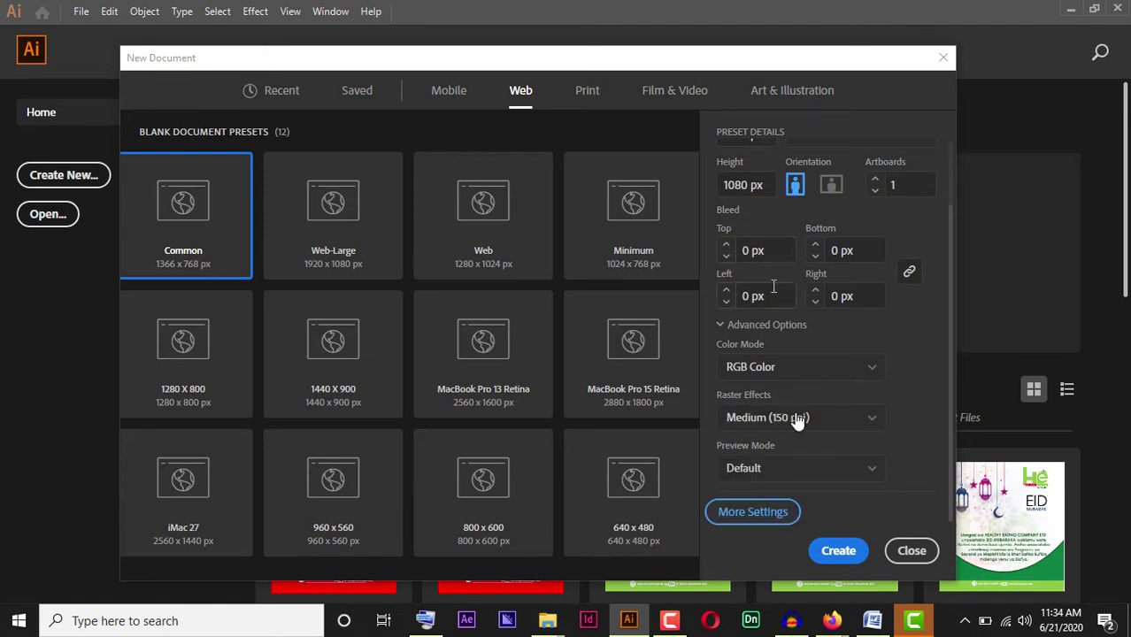
click(839, 551)
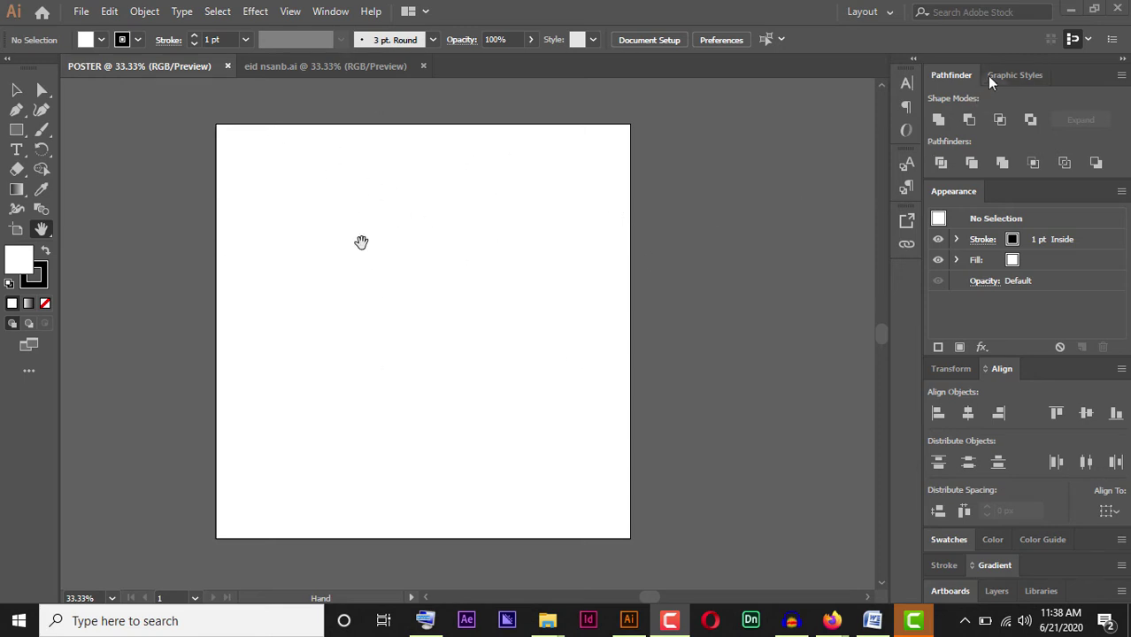
Show the list of the document's artboards.
click(340, 11)
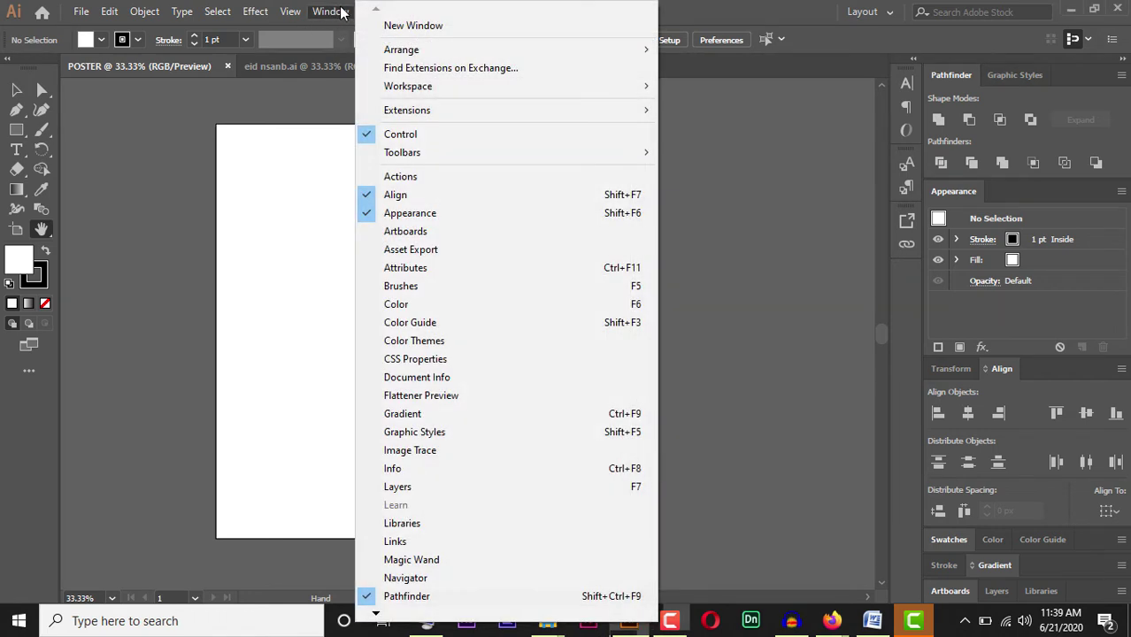
click(340, 12)
click(331, 11)
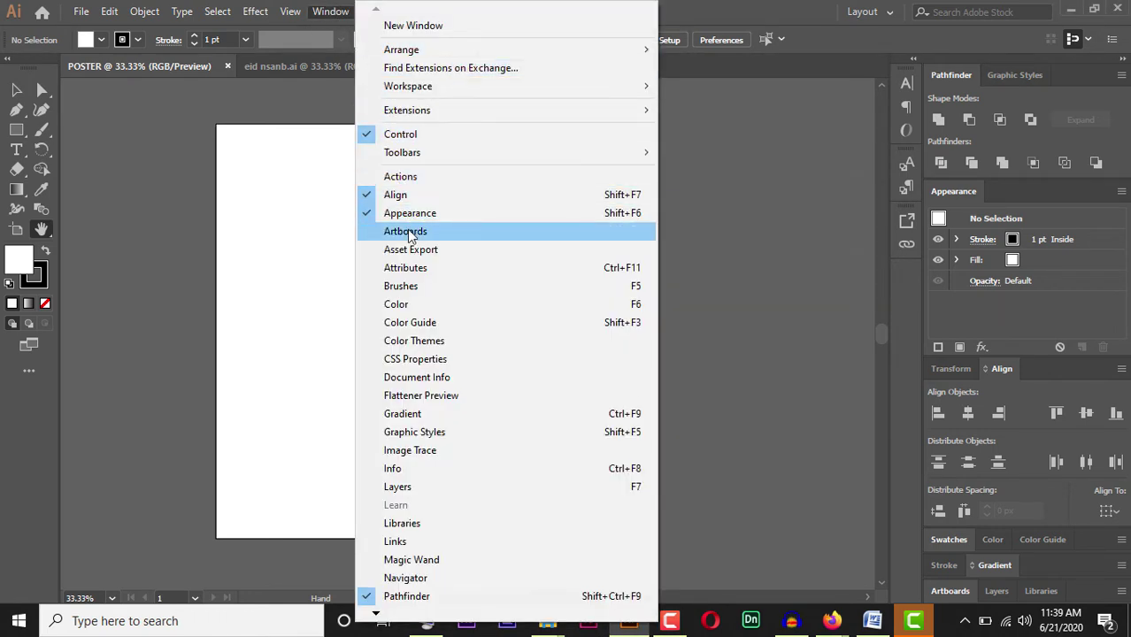
click(389, 230)
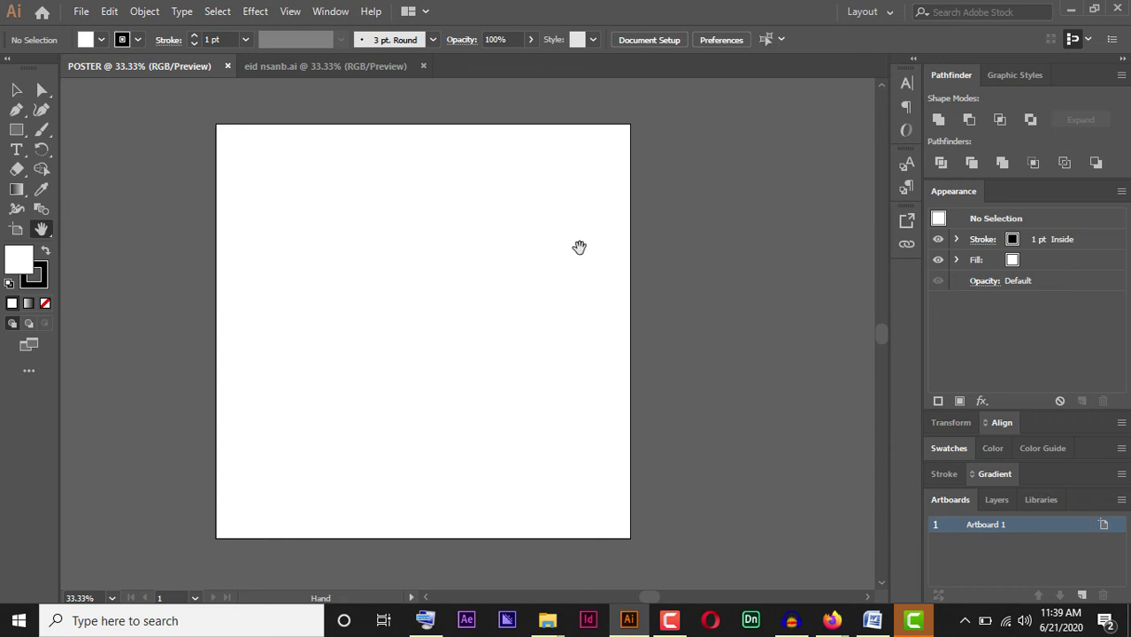
Add new artboards to the POSTER document until it has 49 artboards.
key(ctrl+minus)
key(ctrl+plus)
key(ctrl+minus)
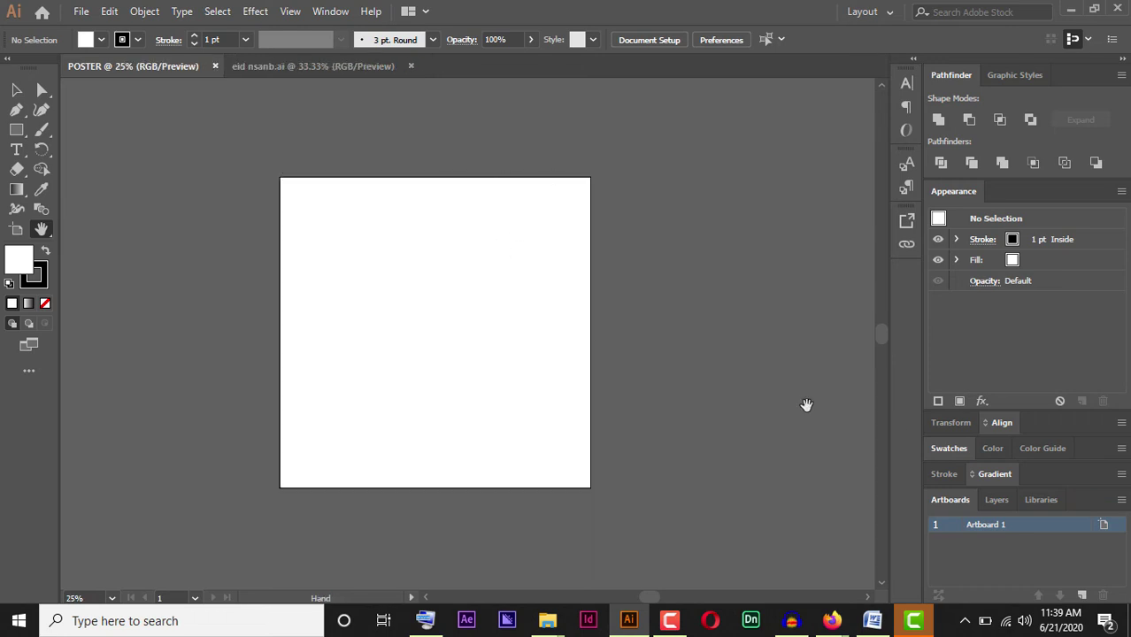
click(1082, 596)
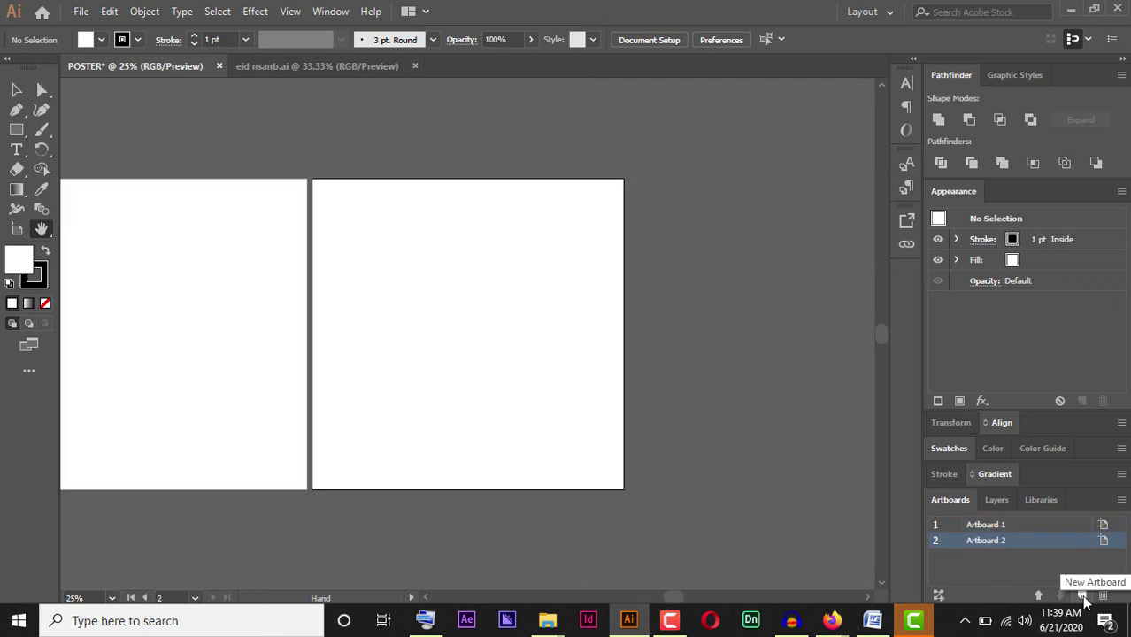
click(1083, 596)
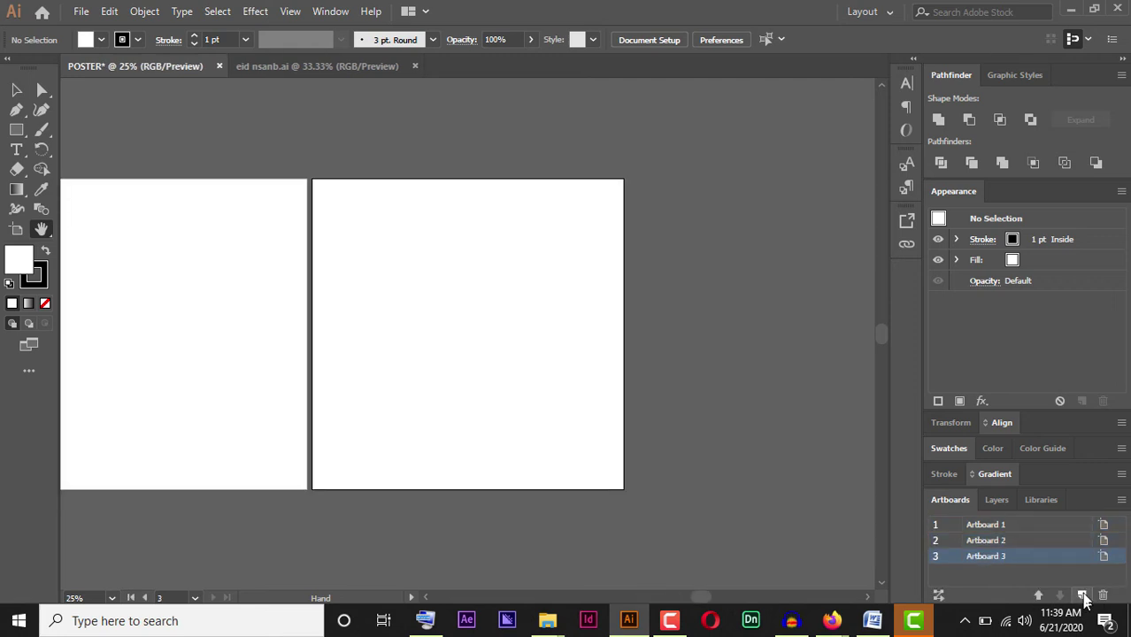
click(1083, 596)
click(1083, 595)
click(1083, 595)
click(1084, 596)
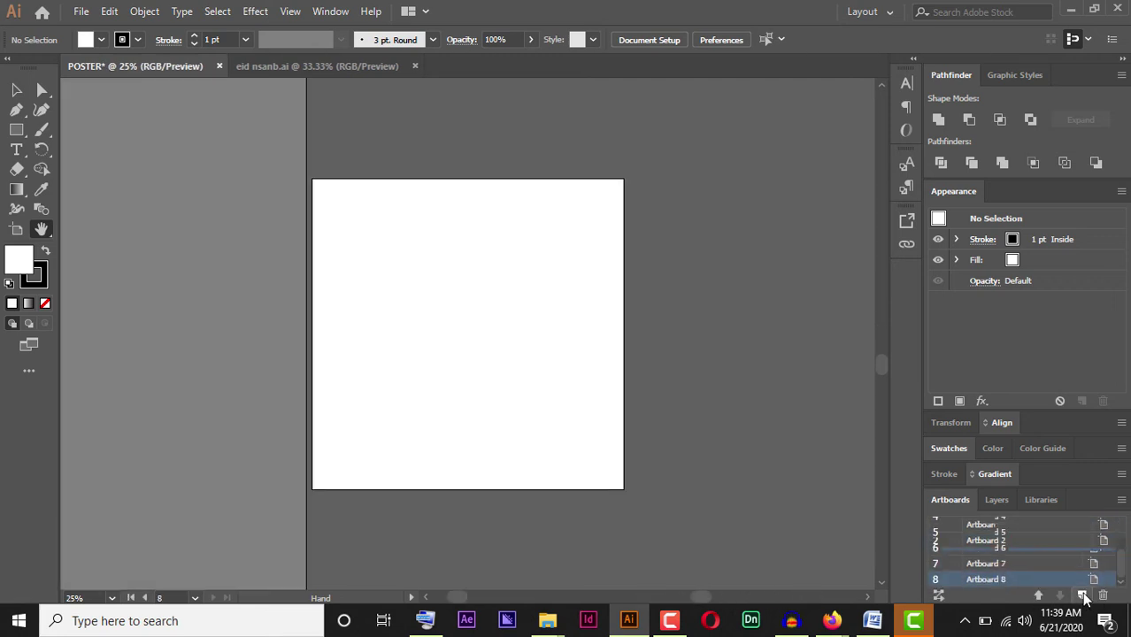
click(1083, 596)
click(1083, 596)
key(ctrl+minus)
key(ctrl+minus)
key(ctrl+minus)
key(ctrl+minus)
key(ctrl+minus)
key(ctrl+minus)
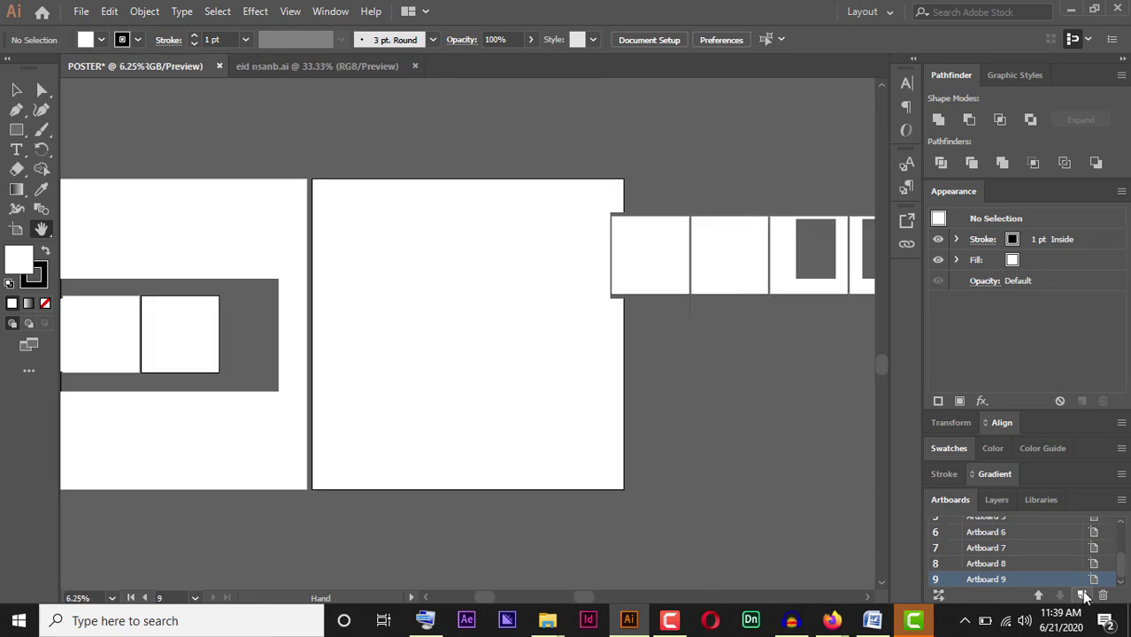
click(1083, 596)
click(1083, 595)
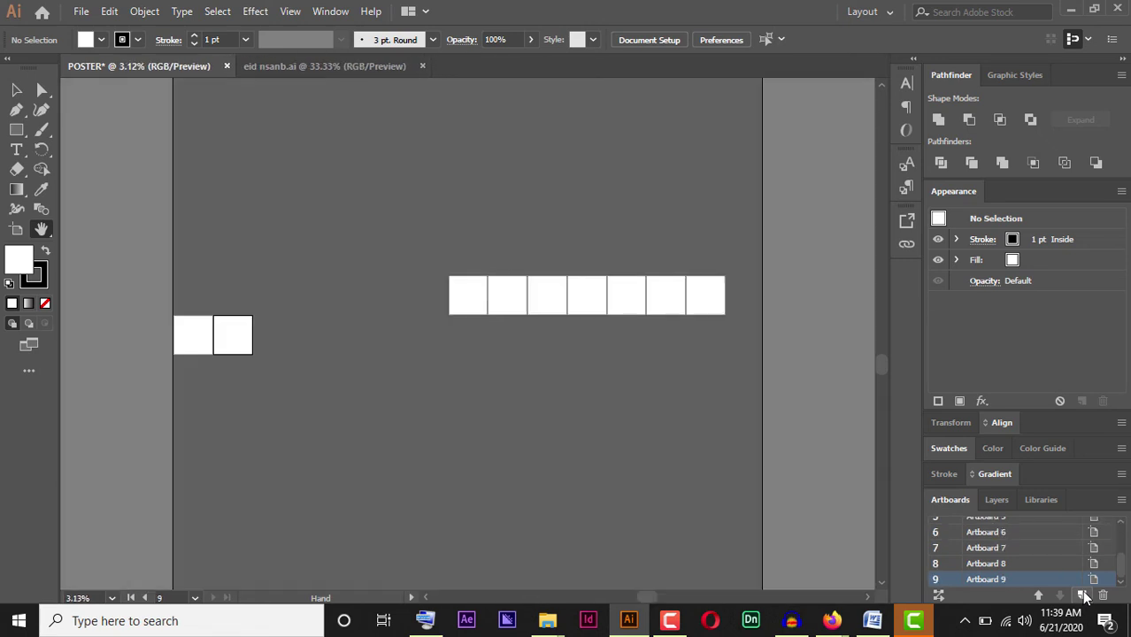
click(1083, 596)
click(1083, 595)
double_click(1083, 596)
double_click(1083, 596)
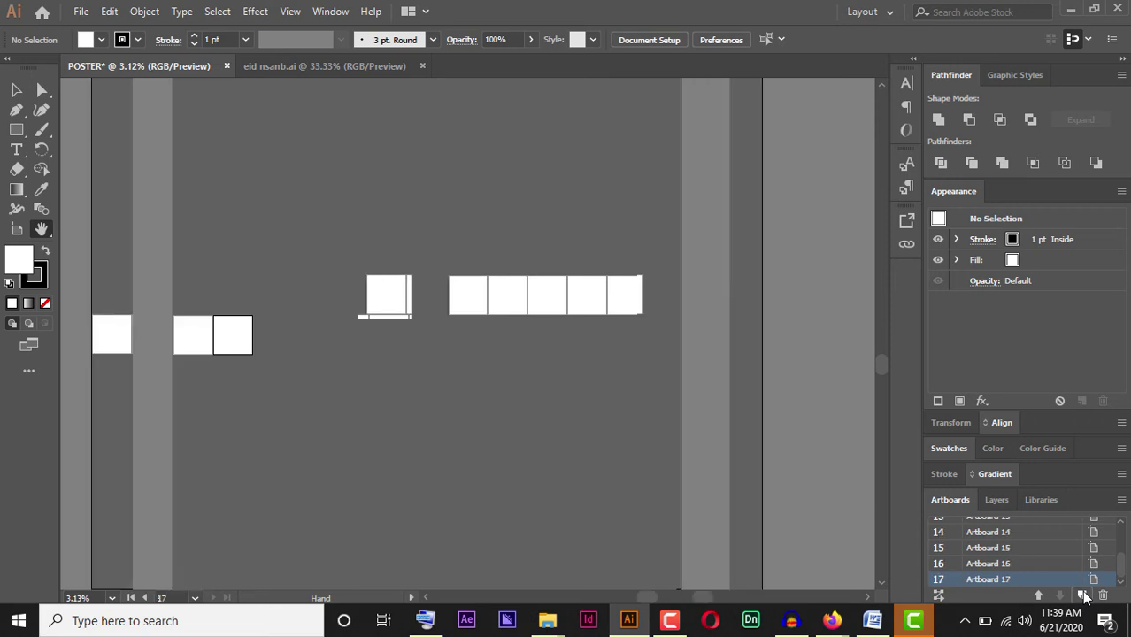
double_click(1083, 596)
click(1083, 596)
double_click(1083, 595)
double_click(1083, 596)
double_click(1083, 596)
click(1083, 596)
double_click(1083, 596)
click(1083, 595)
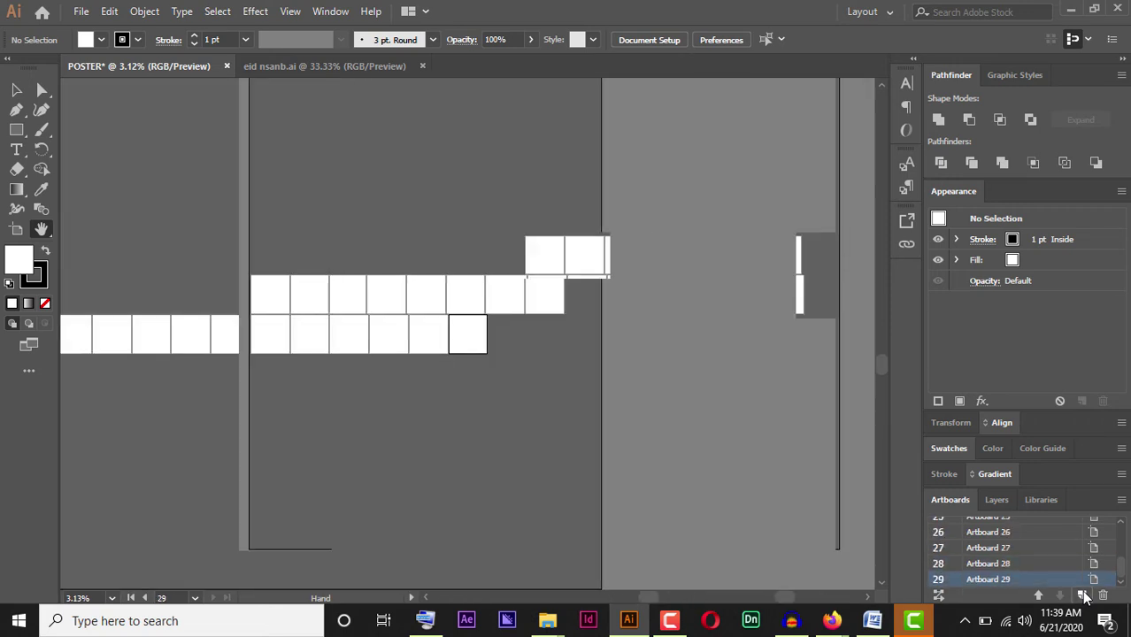
double_click(1083, 596)
click(1083, 595)
double_click(1083, 596)
click(1083, 595)
double_click(1083, 595)
double_click(1083, 595)
click(1083, 596)
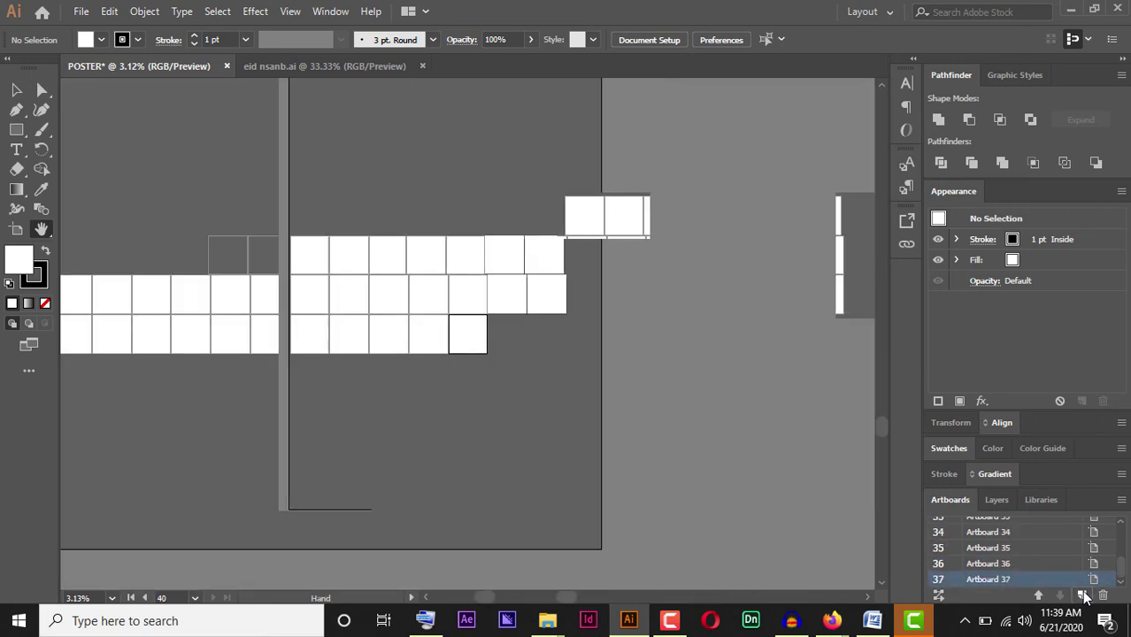
double_click(1083, 596)
click(1084, 595)
double_click(1083, 595)
click(1083, 596)
click(1083, 596)
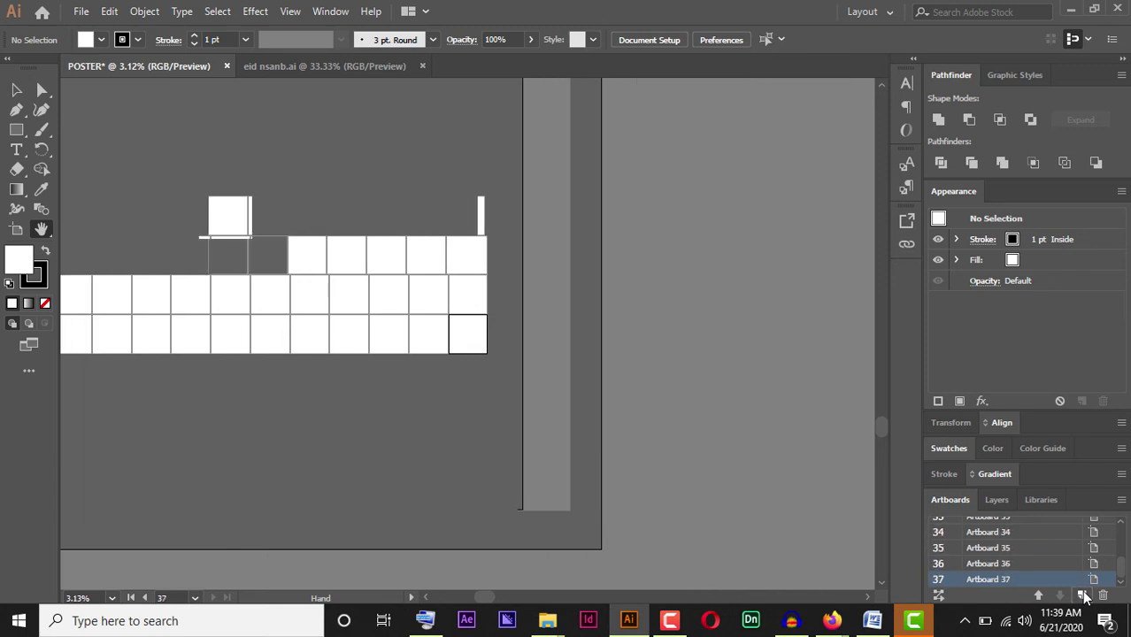
click(1083, 595)
Examine the rows of new artboards, from the whole layout down to a single artboard in the upper row.
scroll(823, 492, up, 2)
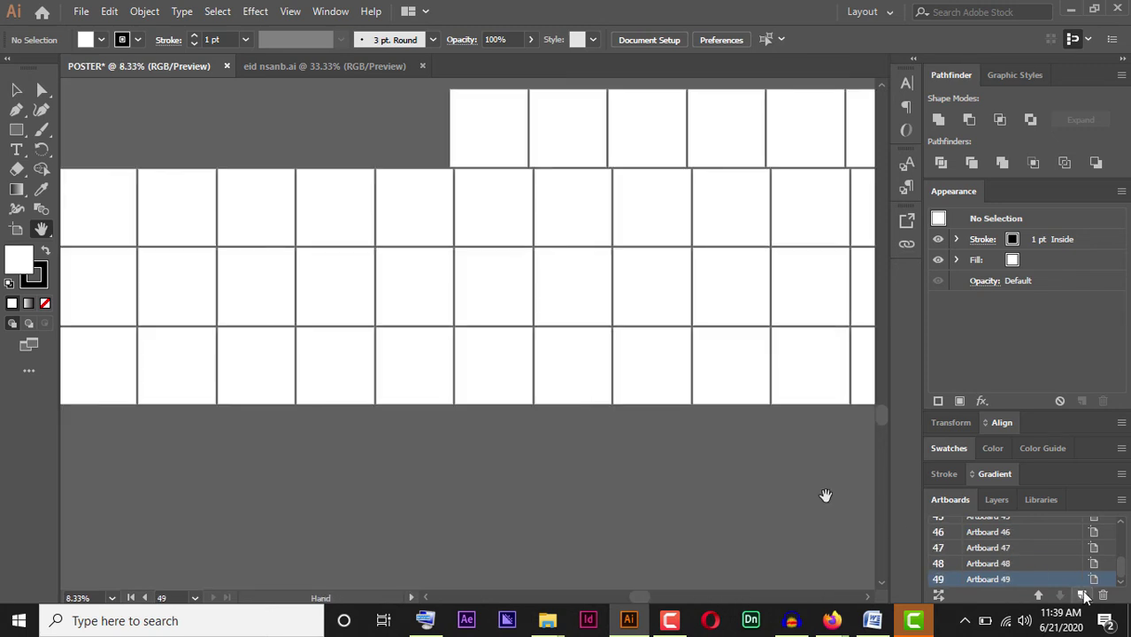
scroll(822, 473, down, 2)
scroll(627, 287, up, 3)
scroll(628, 287, up, 3)
scroll(627, 287, down, 3)
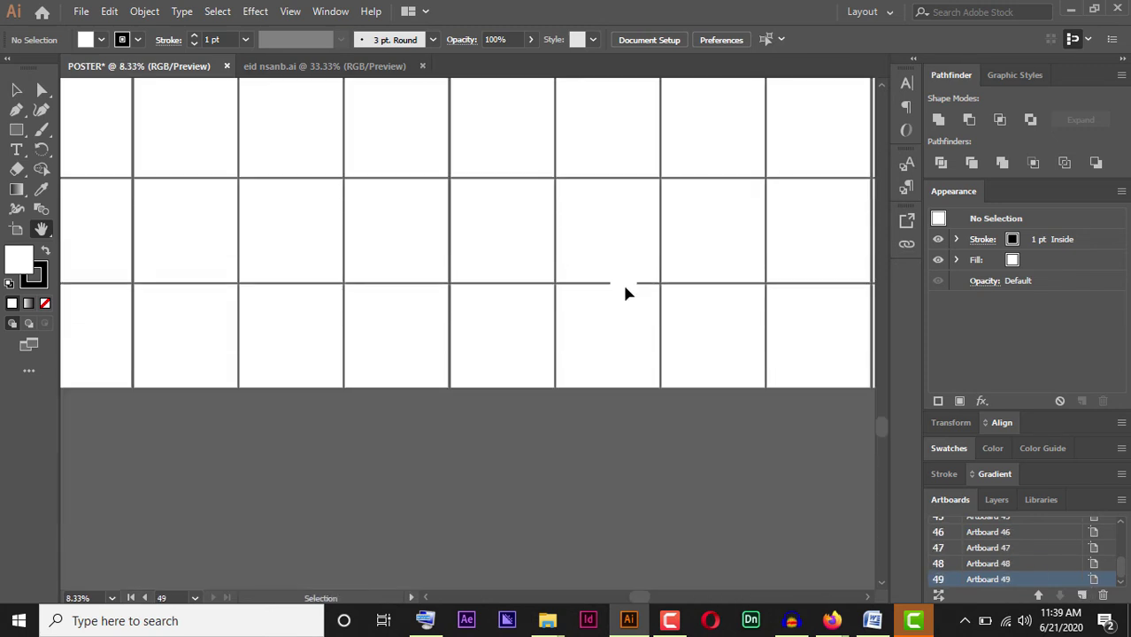
scroll(627, 287, up, 3)
scroll(628, 287, down, 3)
scroll(627, 287, up, 3)
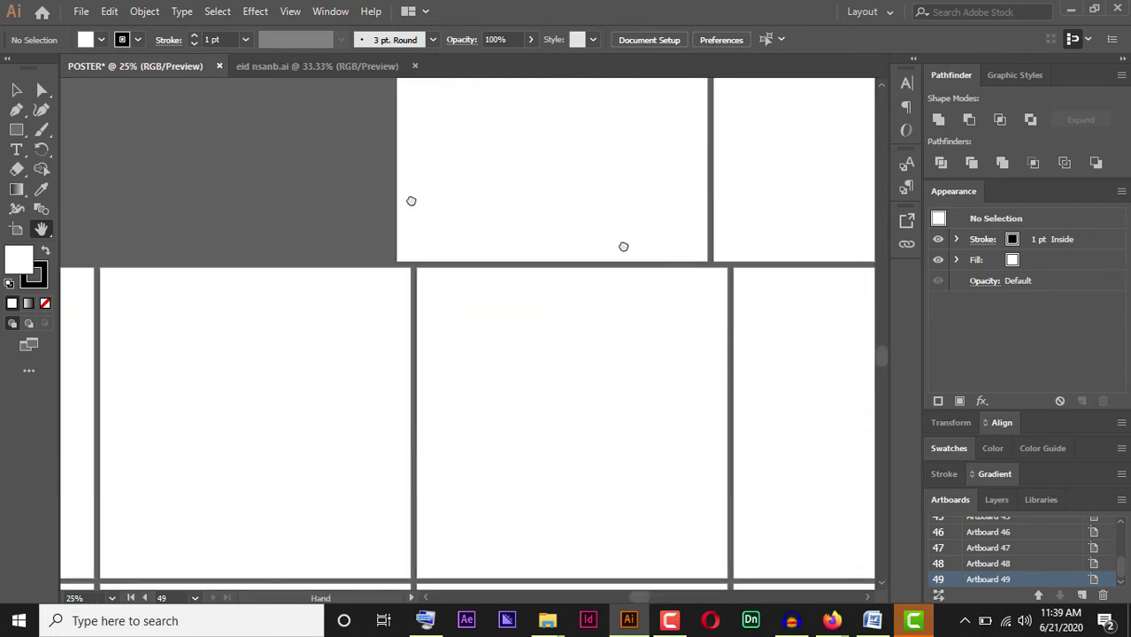
scroll(412, 200, up, 1)
drag(411, 200, 411, 308)
scroll(550, 277, down, 4)
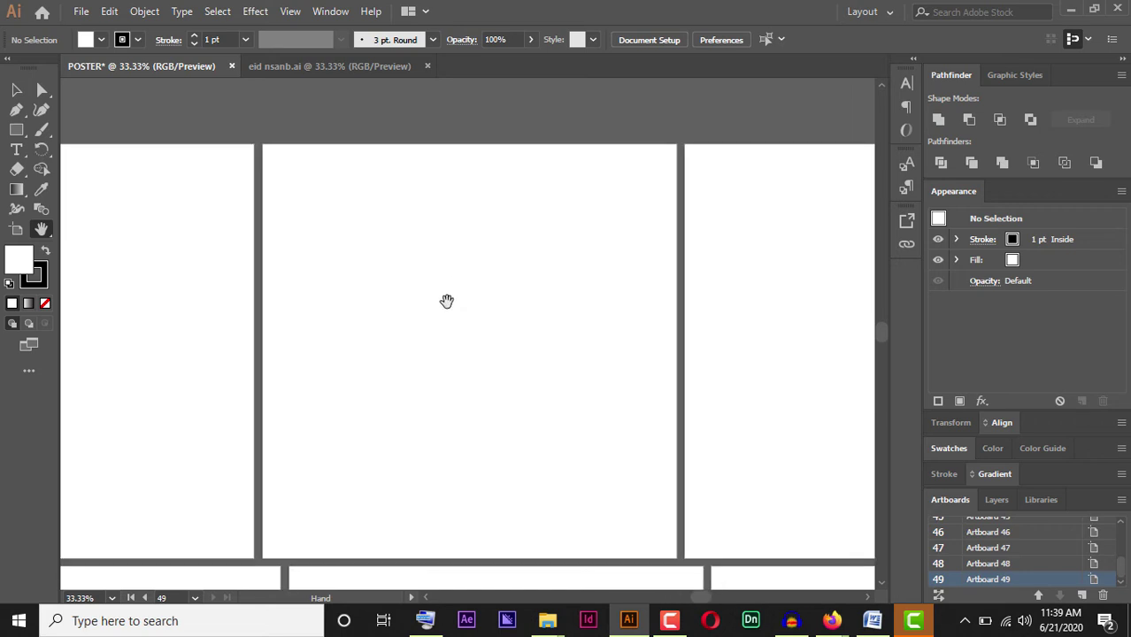
Set up a JPEG export named POSTER that uses artboards, with the artboard range 1-49.
drag(554, 291, 596, 273)
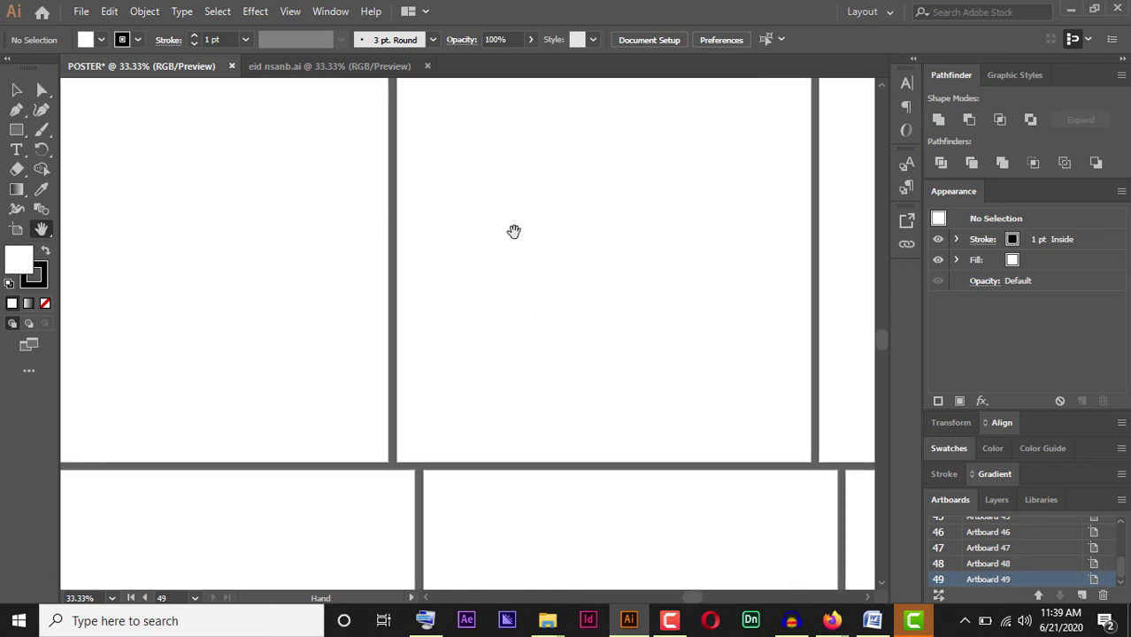
click(80, 12)
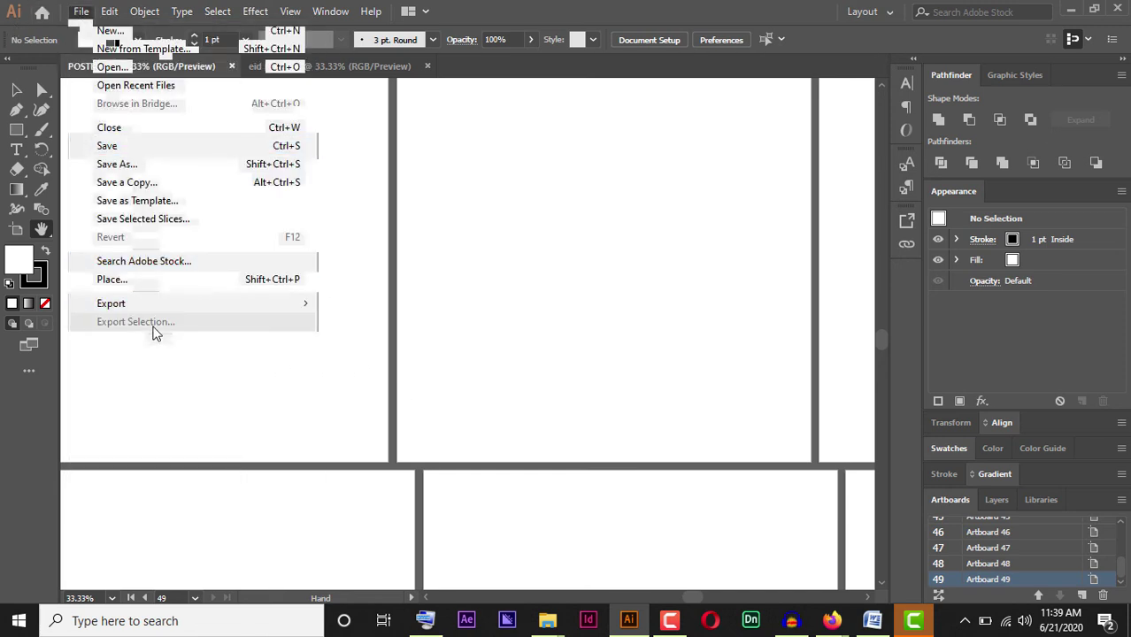
mouse_move(159, 303)
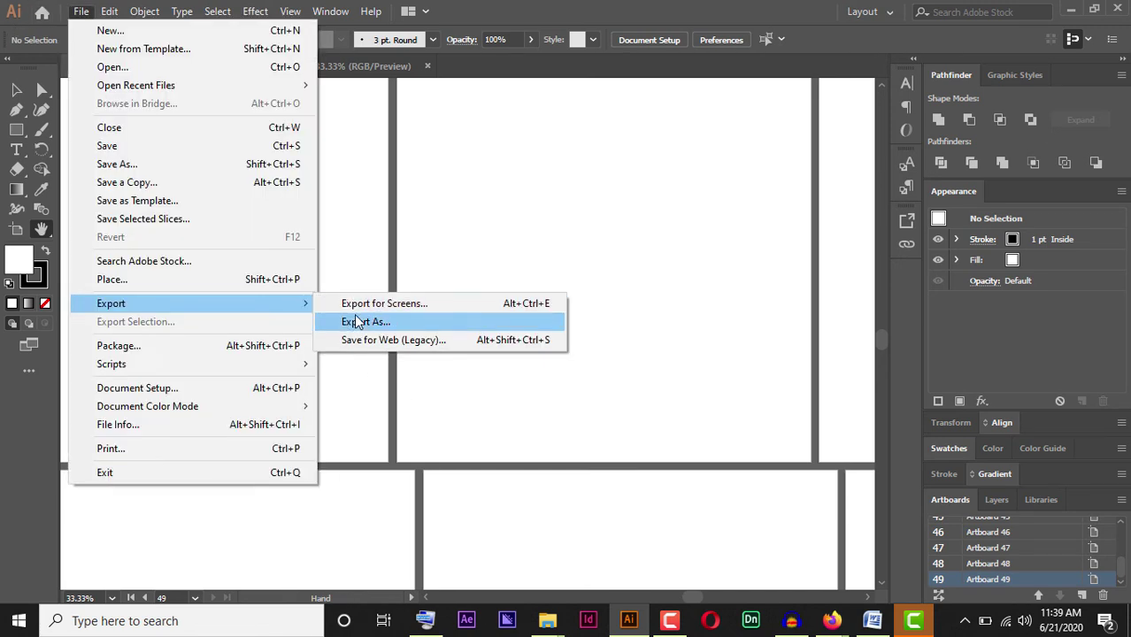
click(357, 323)
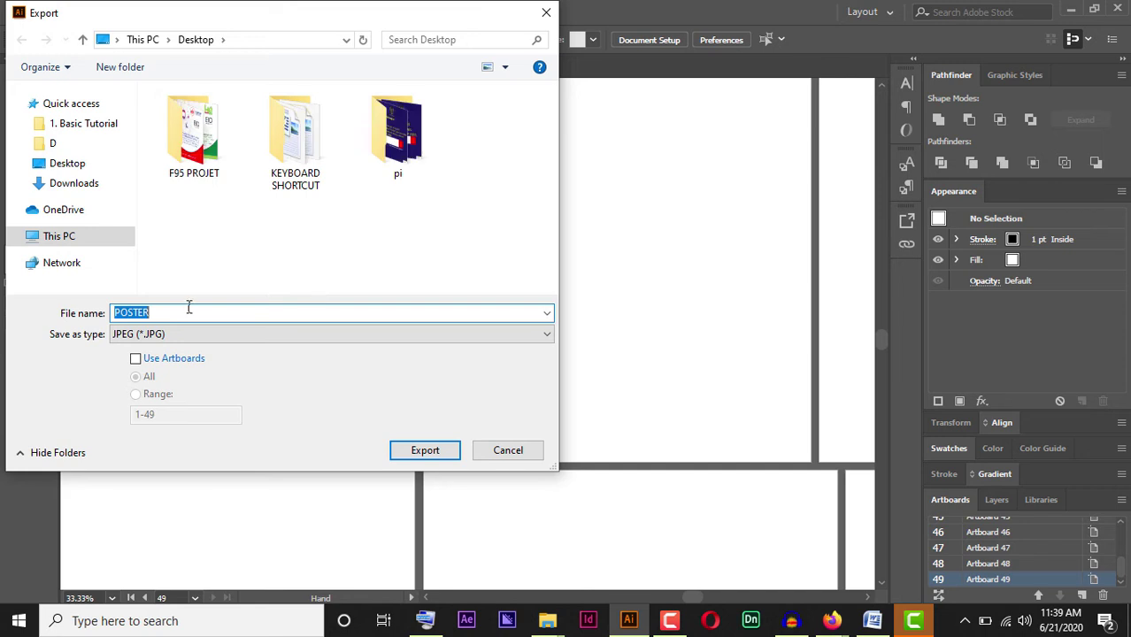
click(148, 363)
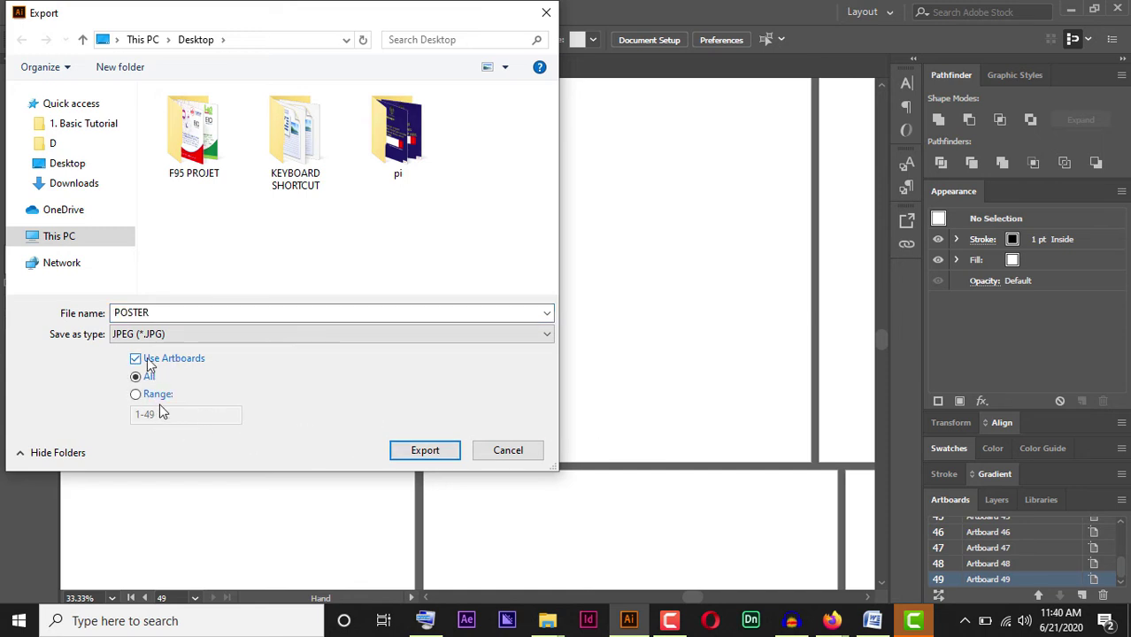
click(152, 395)
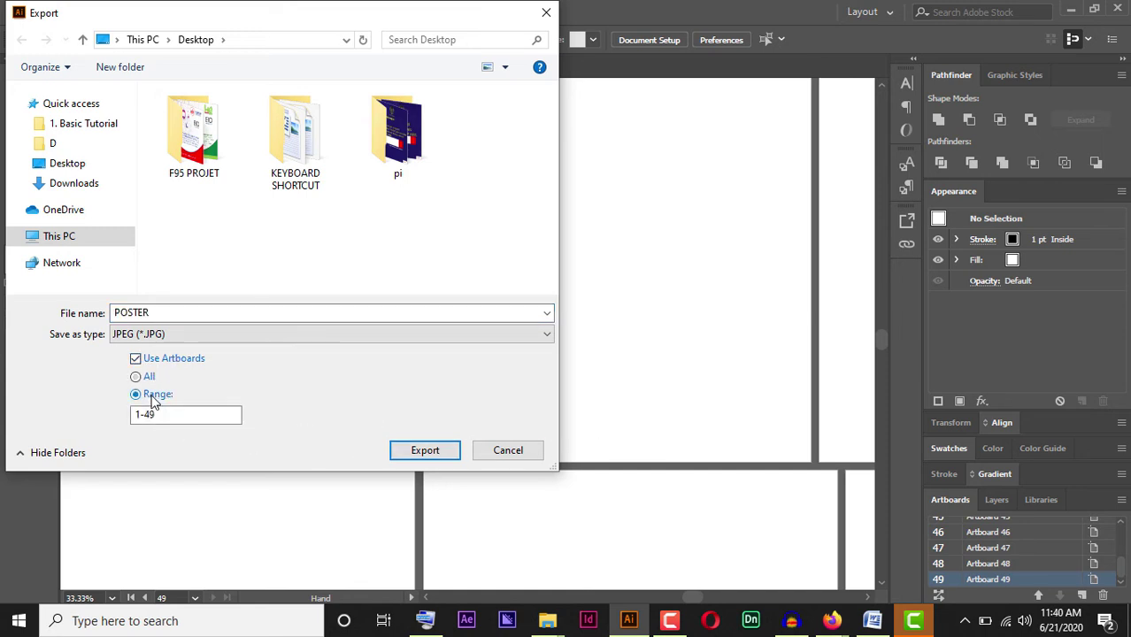
click(146, 377)
click(152, 394)
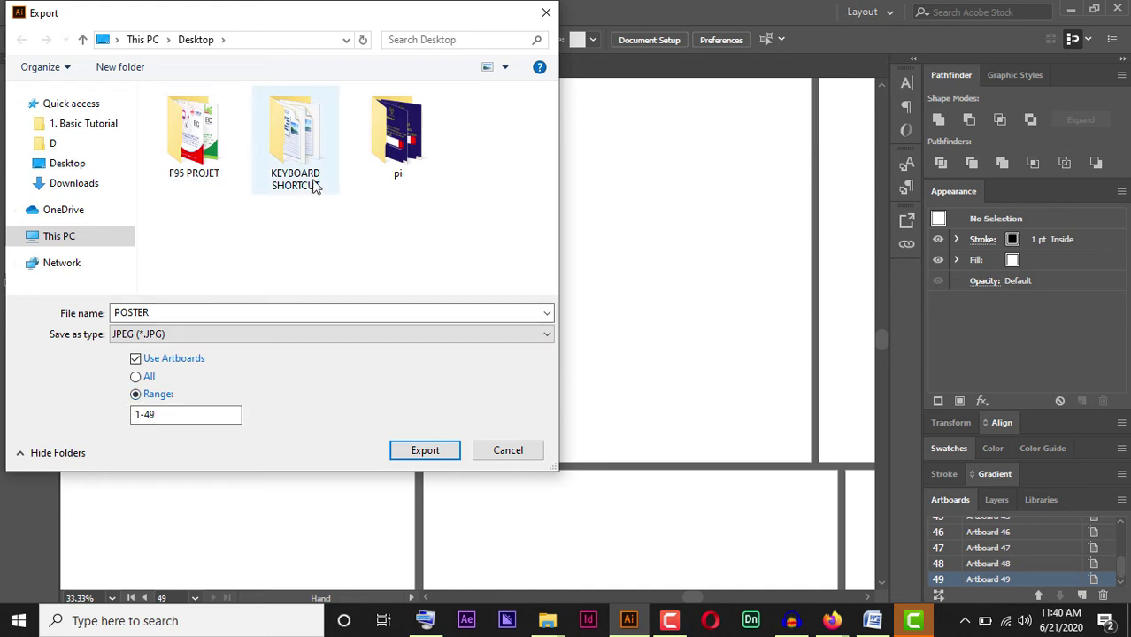
Create a folder named POSTER on the Desktop and open it as the export destination.
right_click(415, 196)
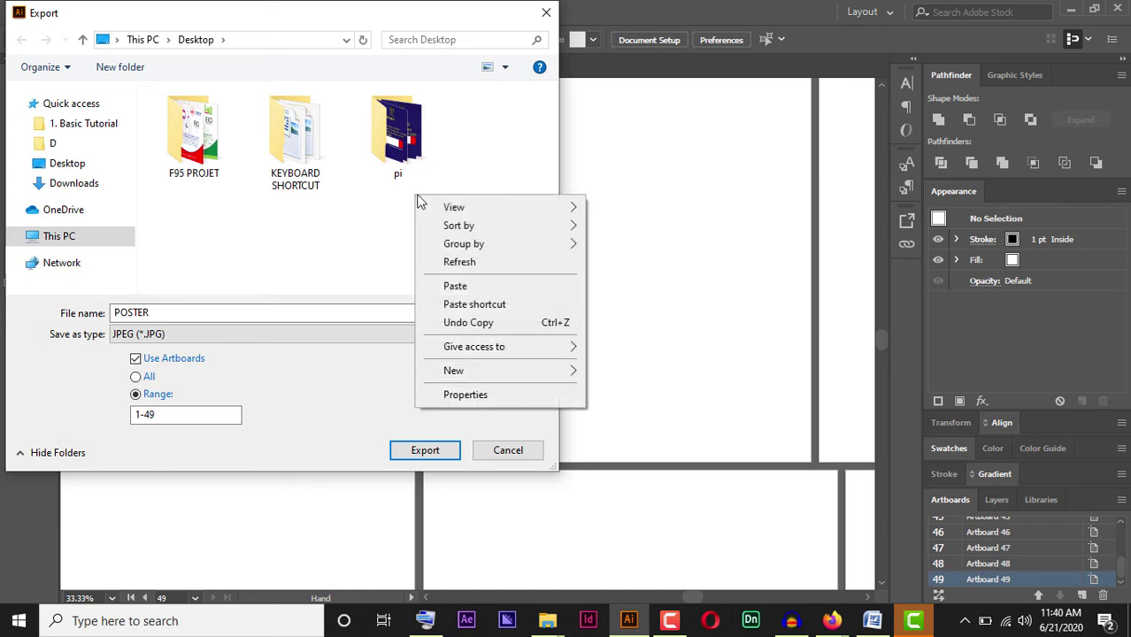
mouse_move(525, 371)
click(599, 376)
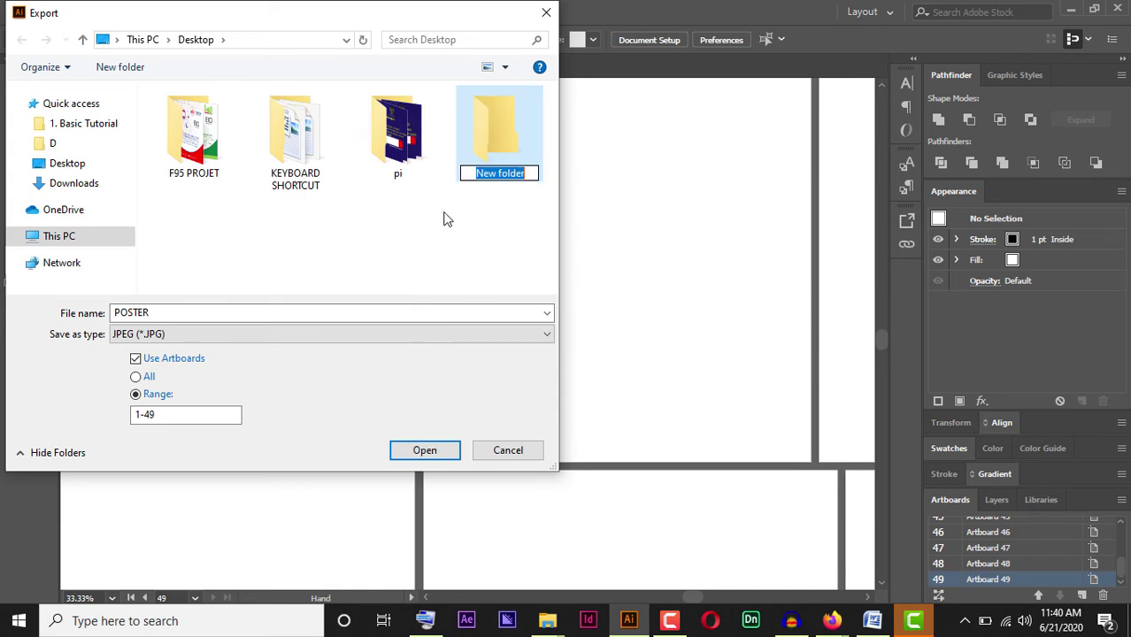
text(POSTER)
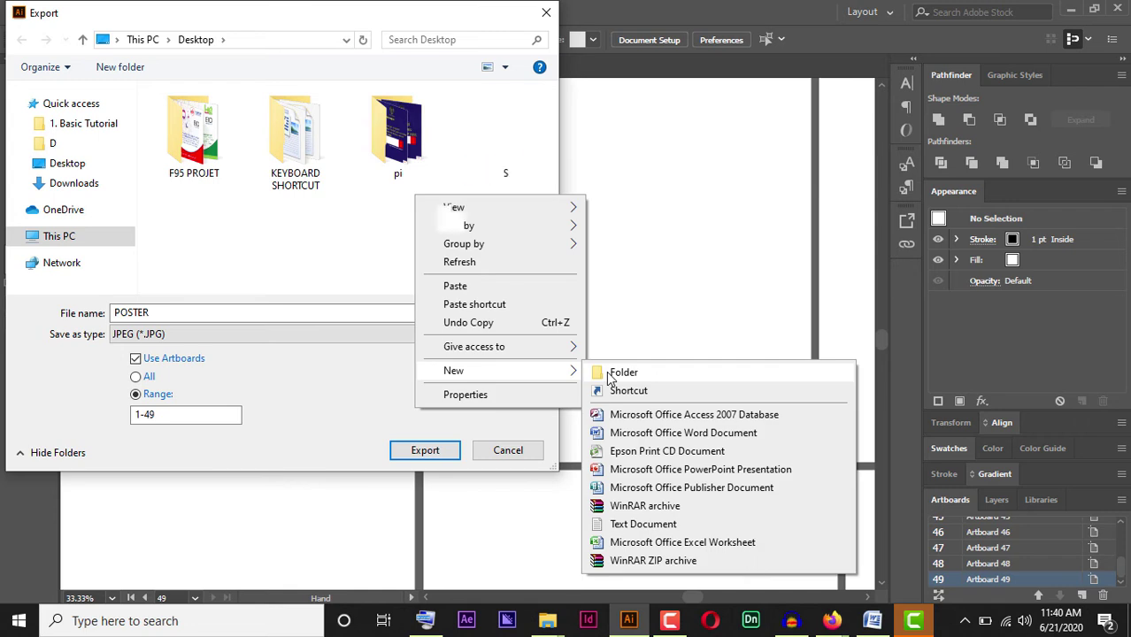
key(BackSpace)
text(ER)
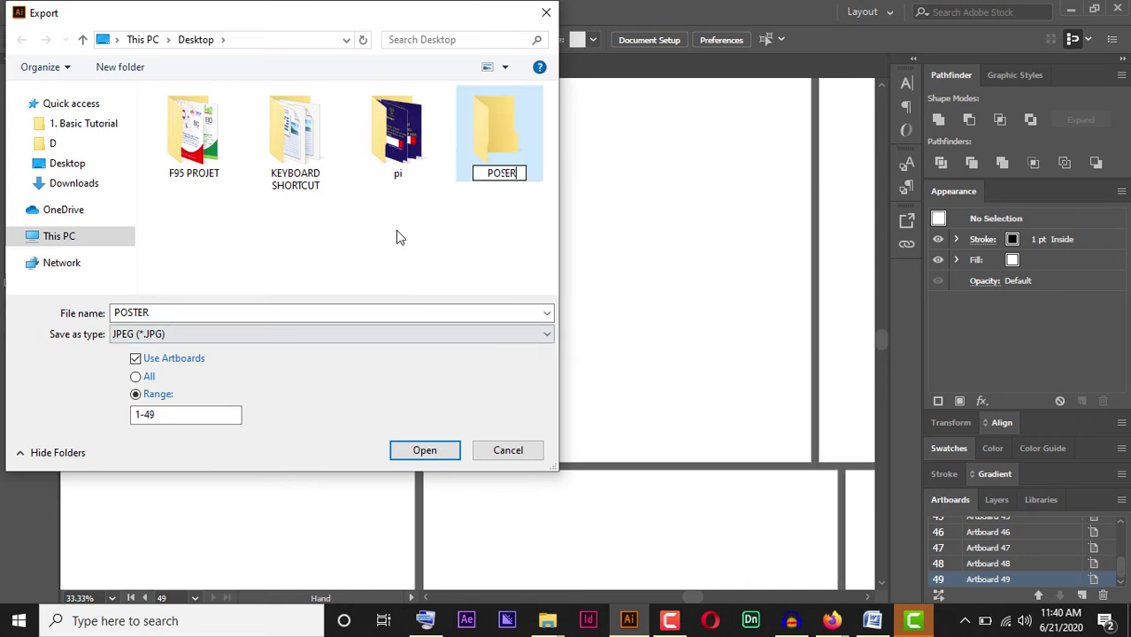
click(400, 137)
click(484, 131)
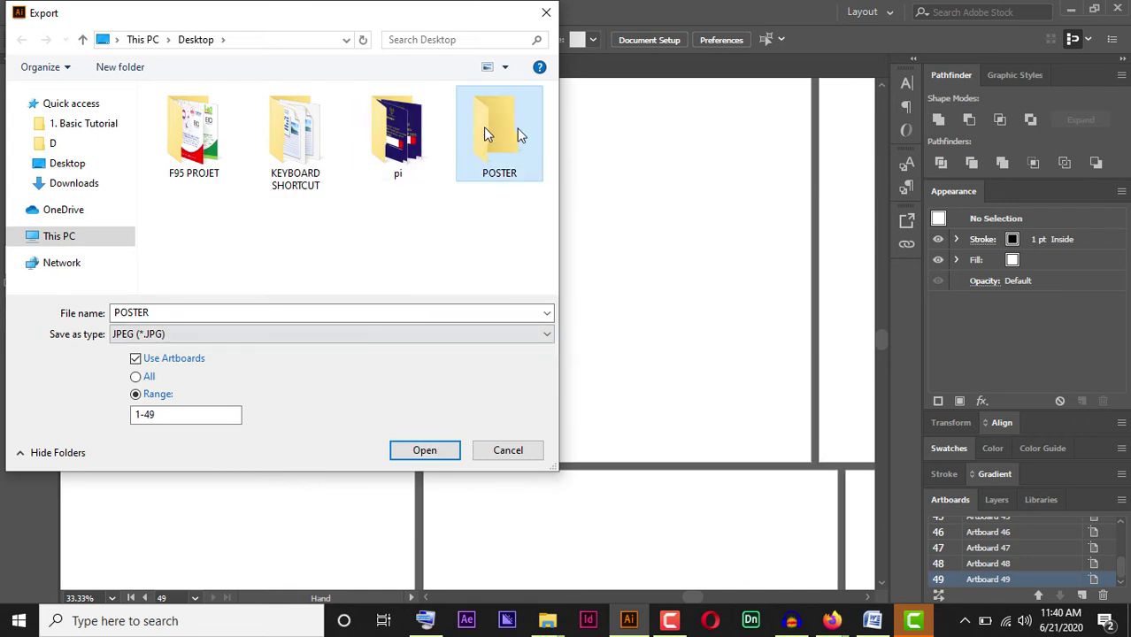
click(425, 450)
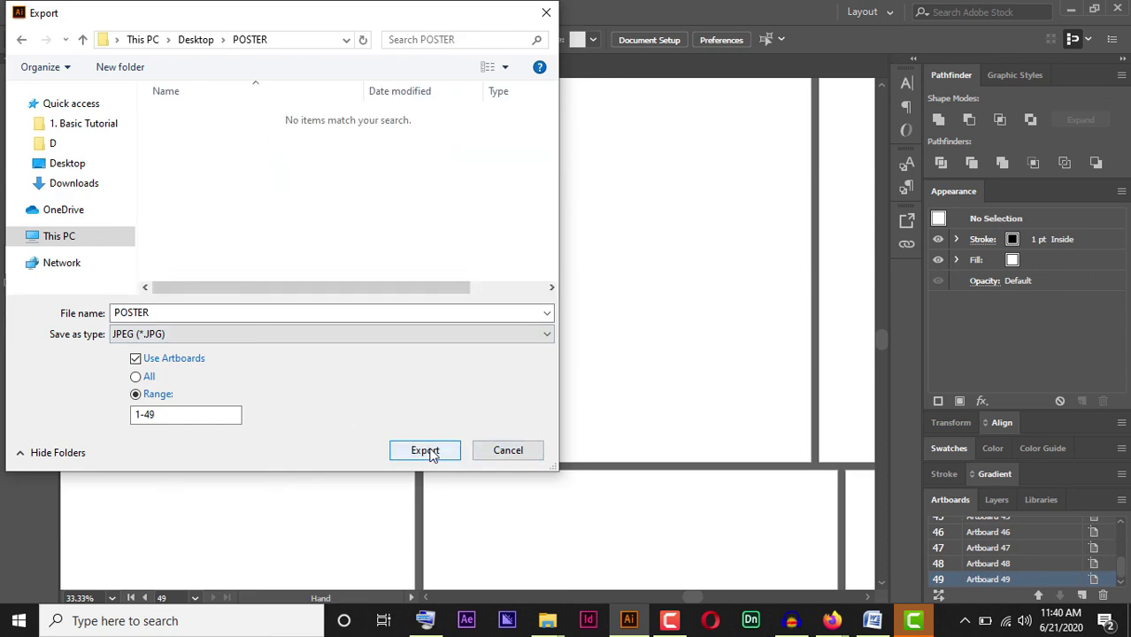
Export the artboards as JPEGs with the RGB color model, Maximum quality 10 and Medium (150 ppi) resolution.
click(425, 450)
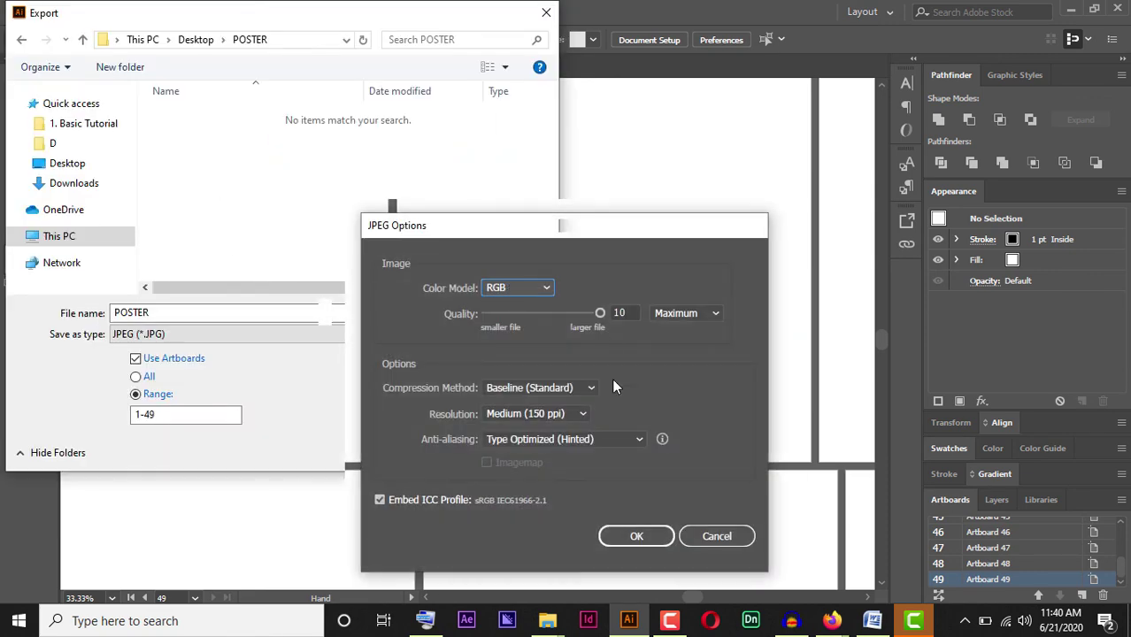
drag(581, 226, 536, 161)
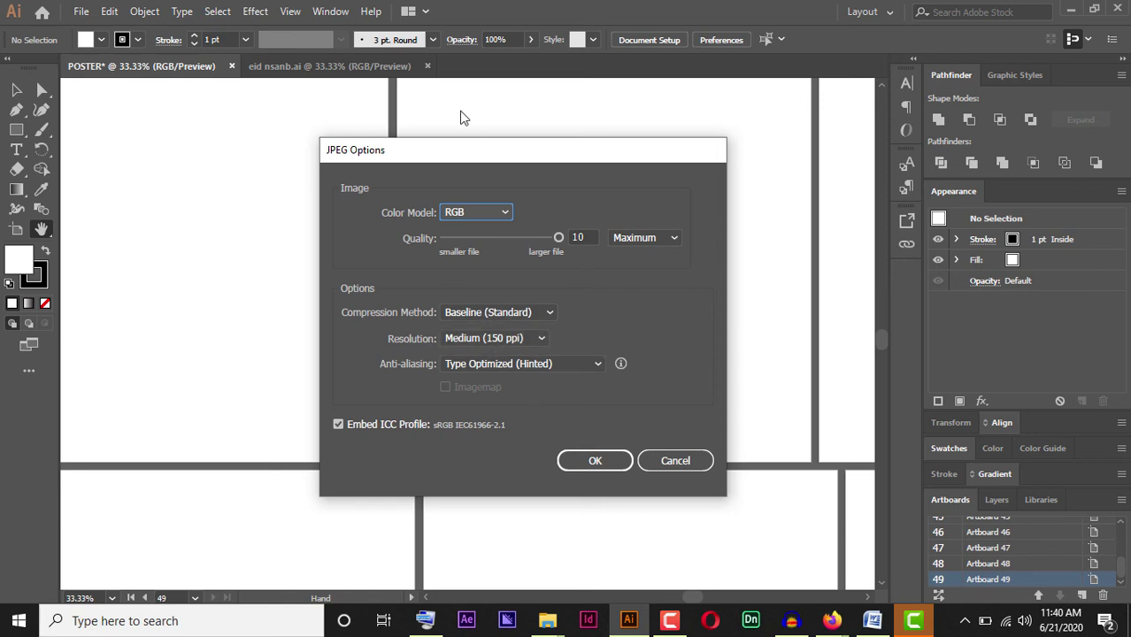
click(493, 217)
click(497, 214)
click(584, 461)
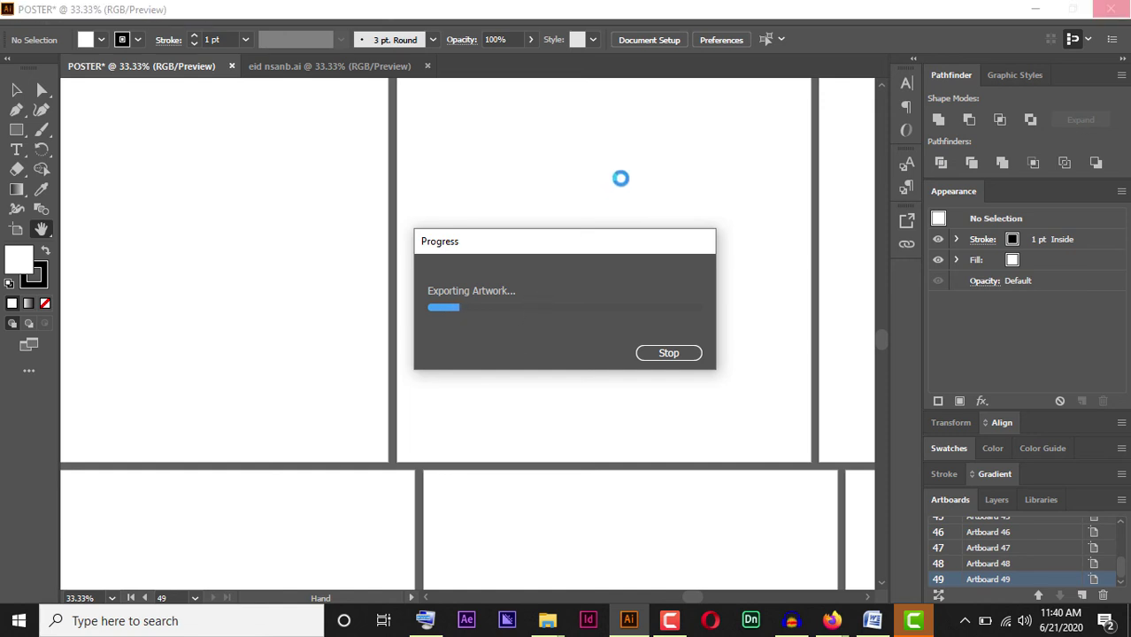
Switch to the desktop, open the POSTER folder in File Explorer and view the exported image POSTER-01.
click(1036, 9)
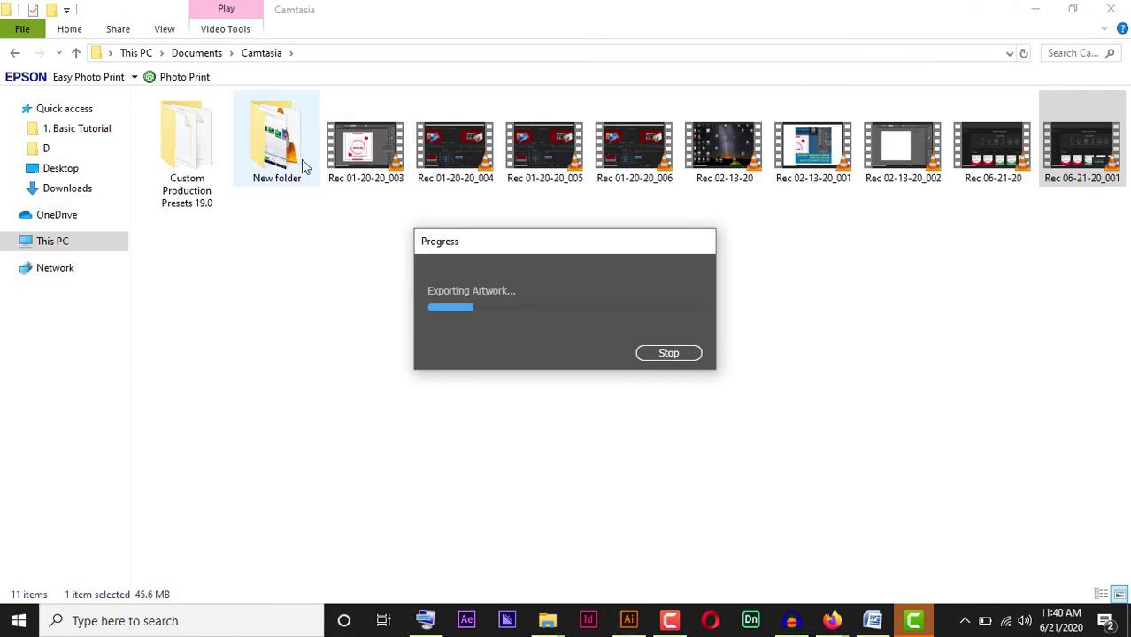
click(1041, 6)
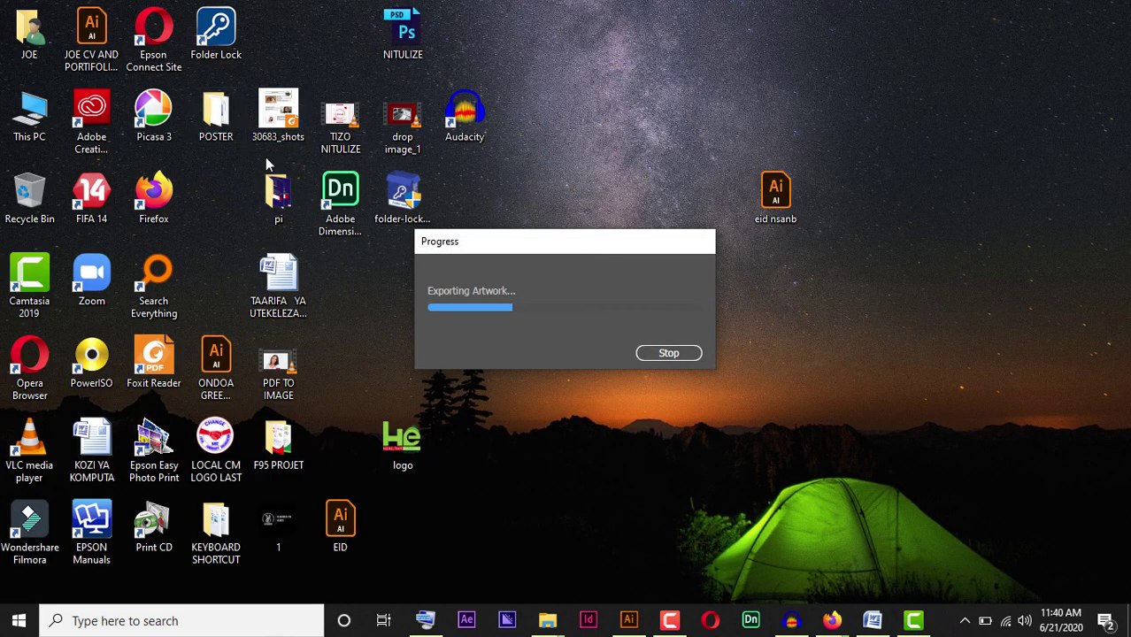
double_click(231, 126)
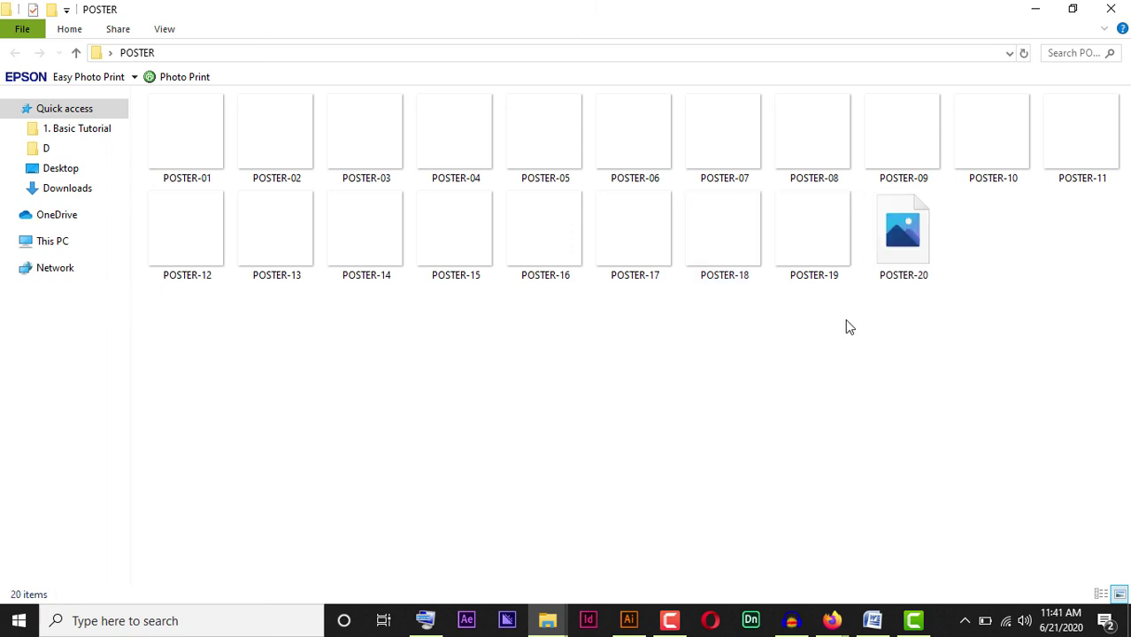
double_click(181, 148)
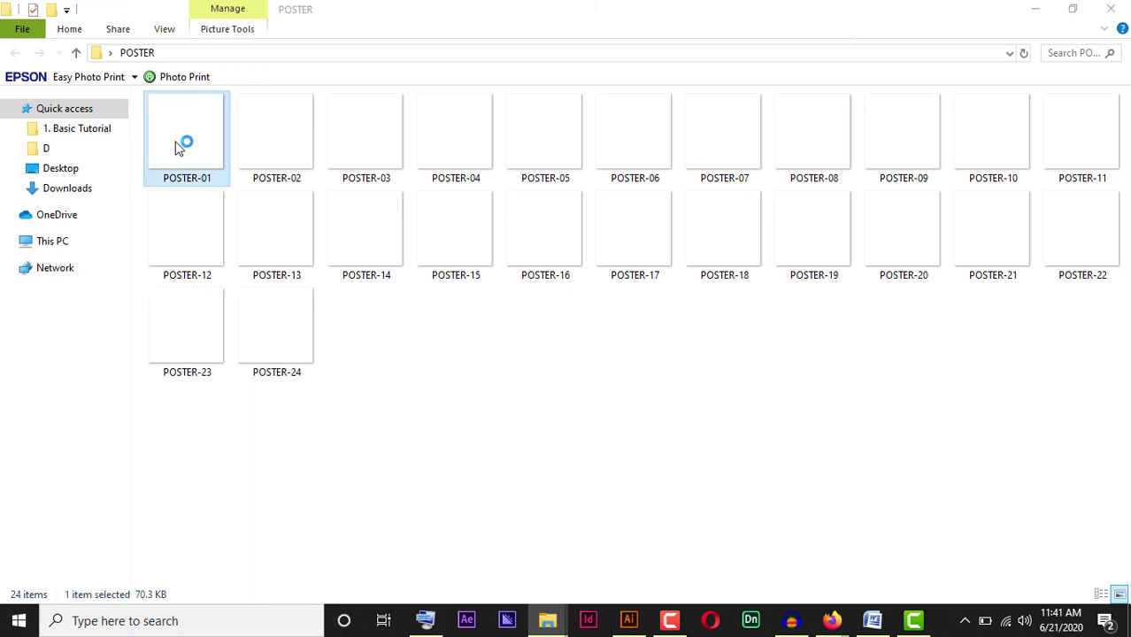